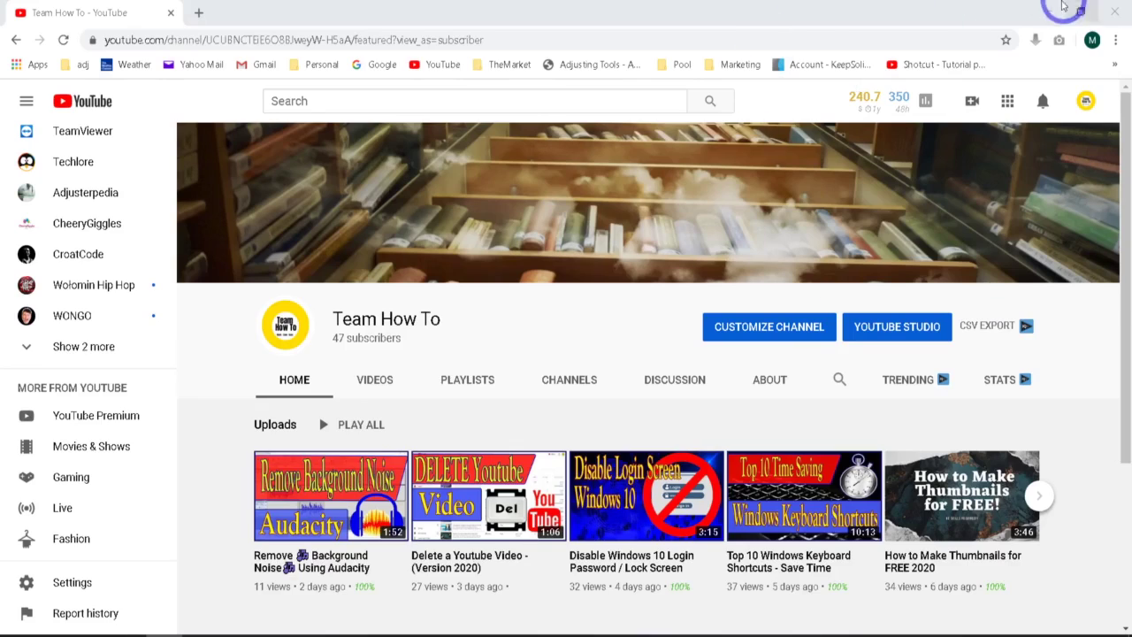
# Step: Switch from the browser to Audacity and select the whole audio track
pyautogui.click(1045, 11)
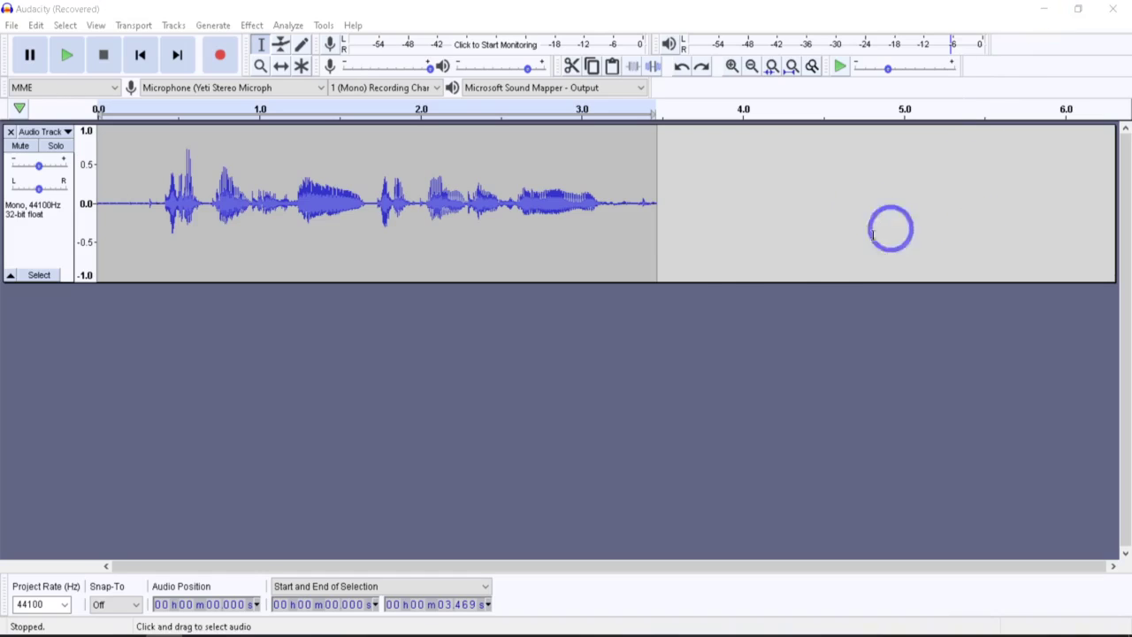
pyautogui.click(468, 256)
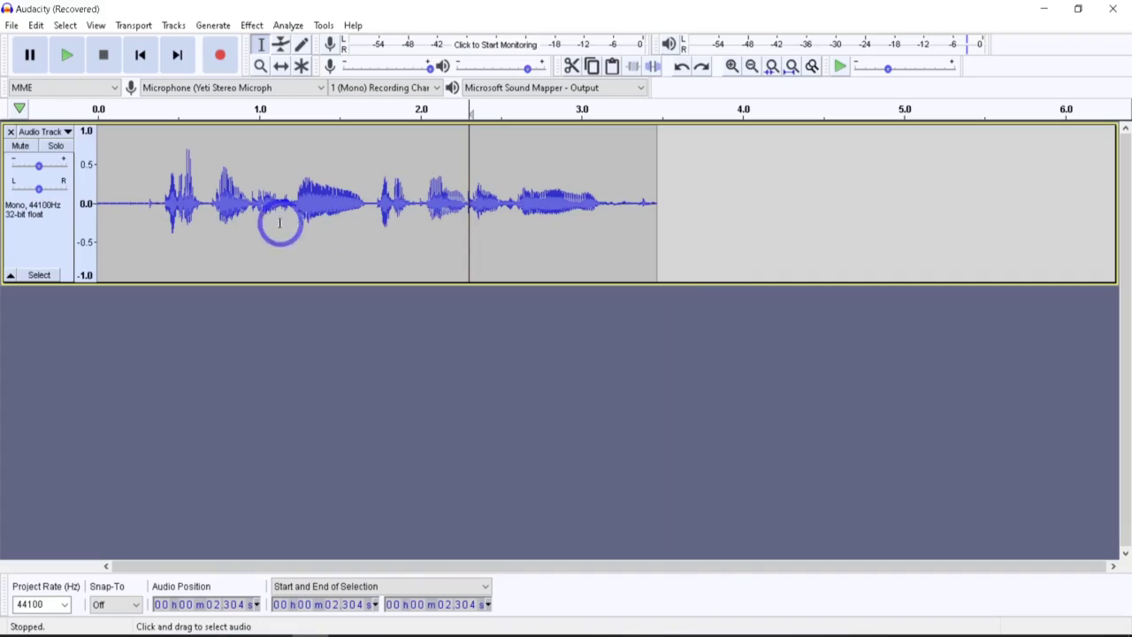
pyautogui.moveTo(156, 189); pyautogui.dragTo(560, 196)
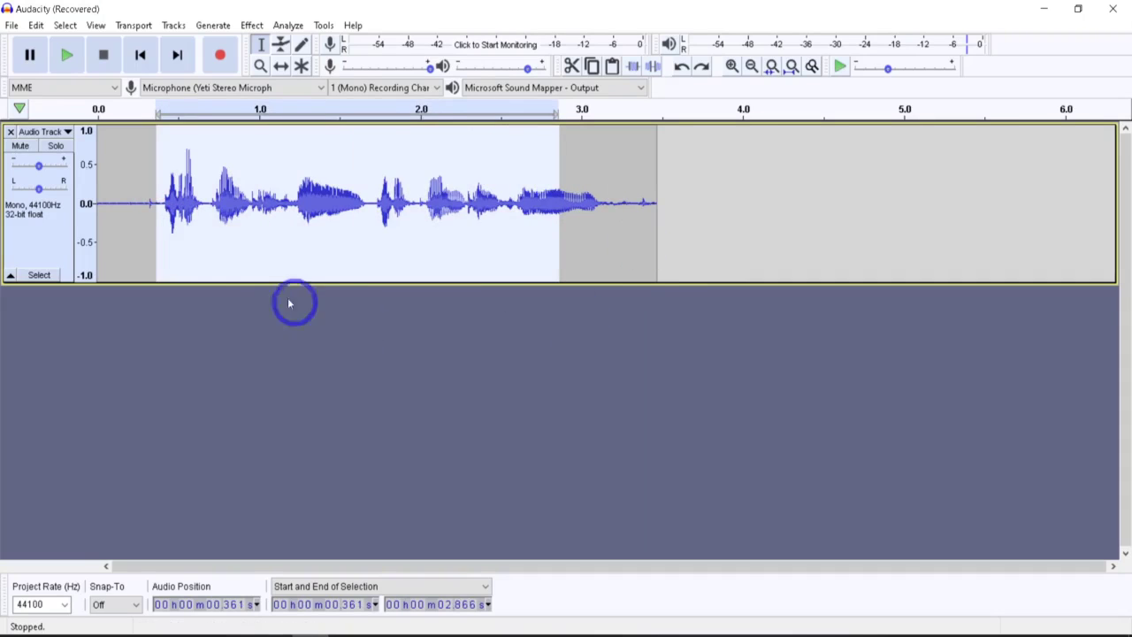
pyautogui.click(218, 202)
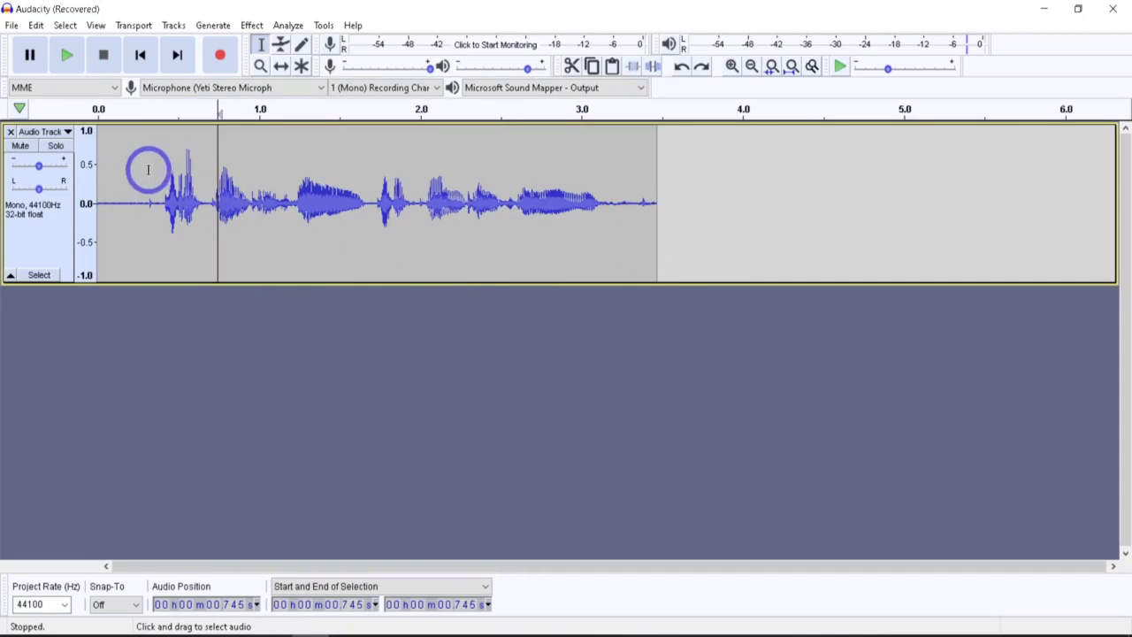
pyautogui.click(61, 231)
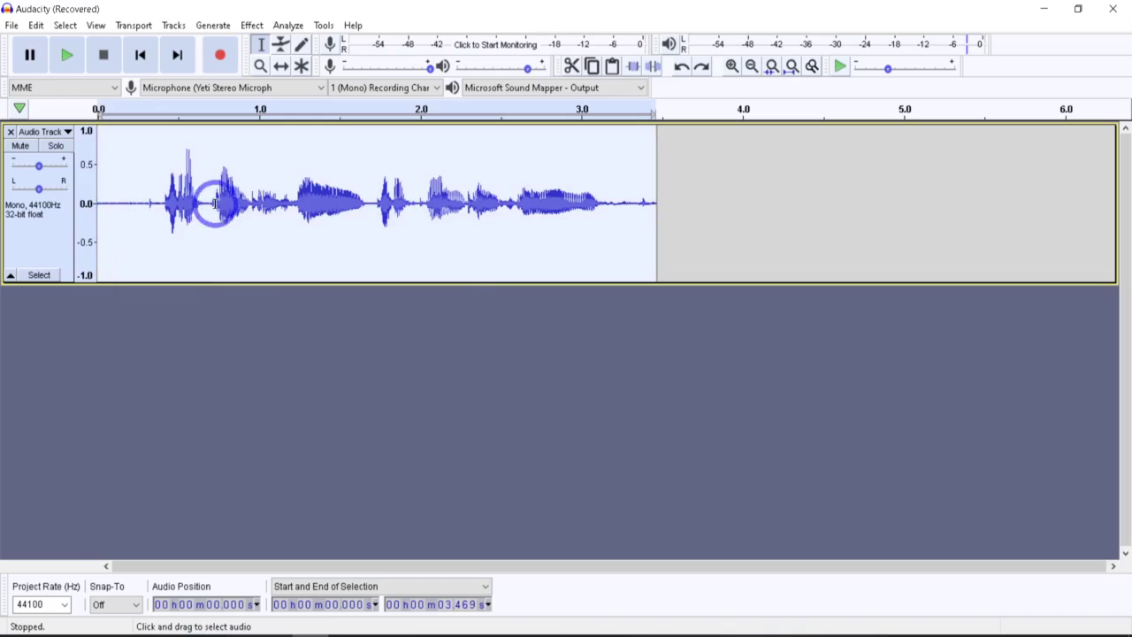
# Step: Try selecting parts of the waveform, from about 0.3 s to 1.7 s and from about 0.3 s to 2.9 s
pyautogui.moveTo(144, 187); pyautogui.dragTo(372, 202)
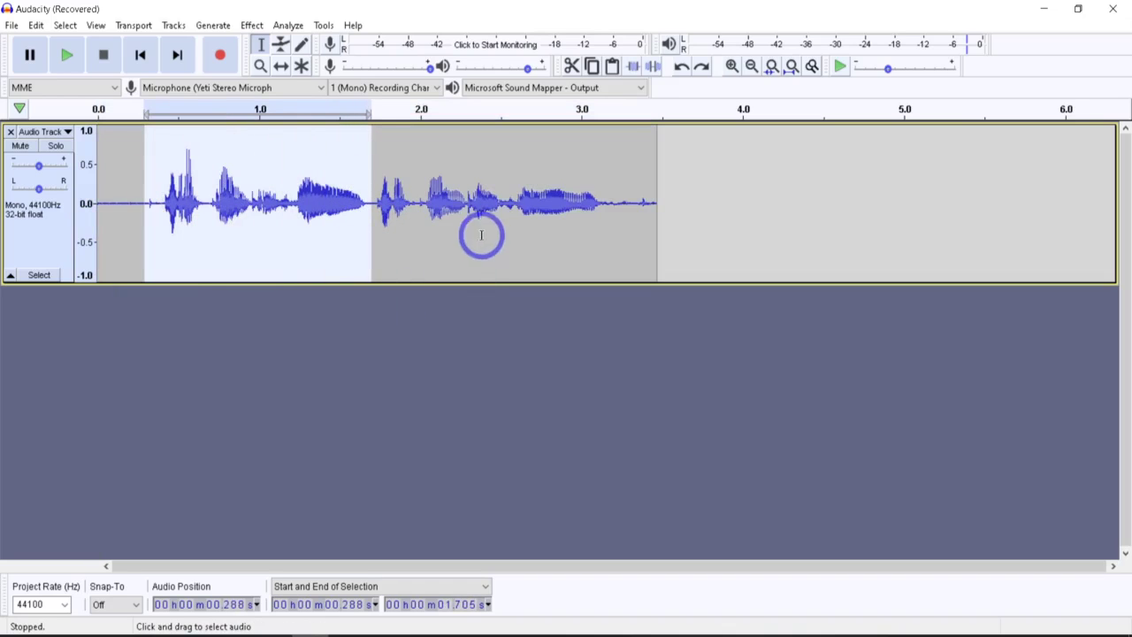
pyautogui.click(338, 204)
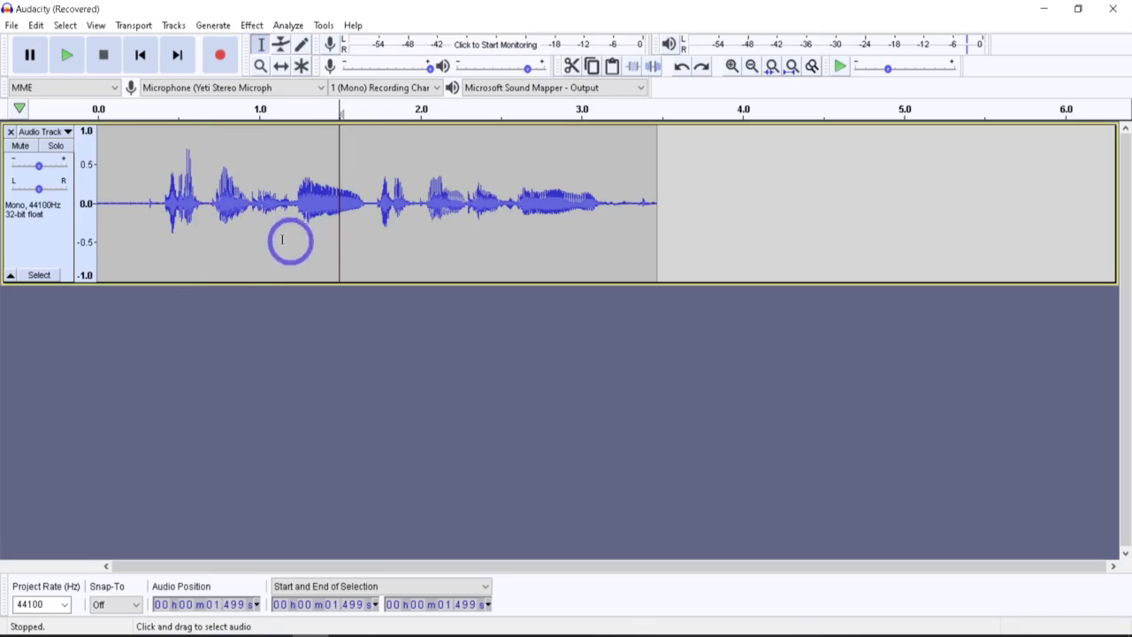
pyautogui.moveTo(148, 184); pyautogui.dragTo(574, 205)
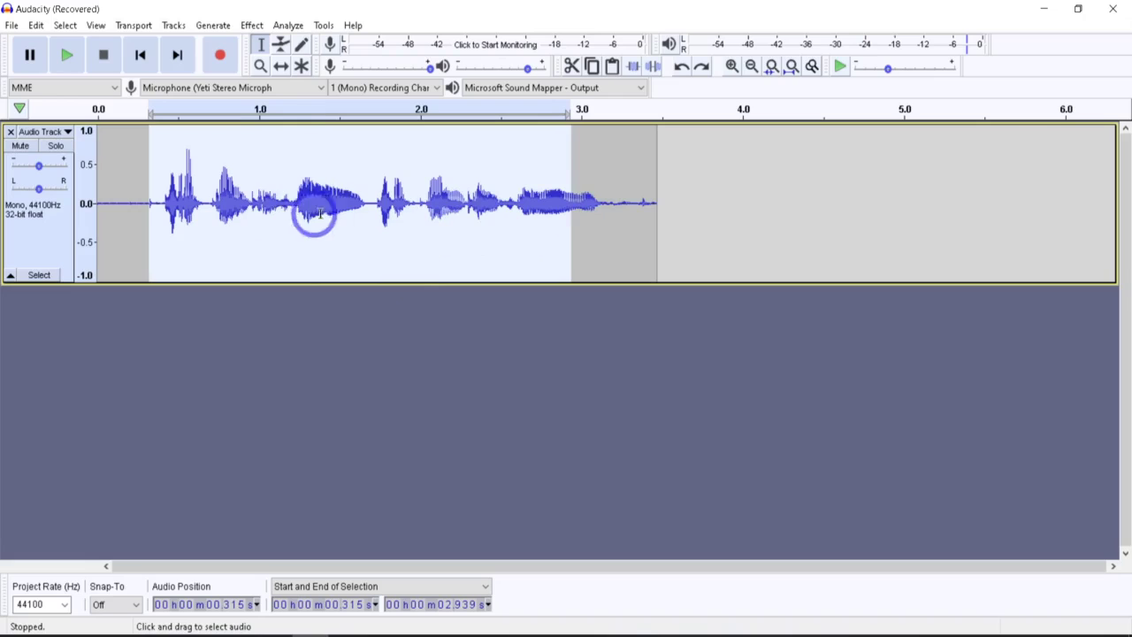
pyautogui.click(222, 190)
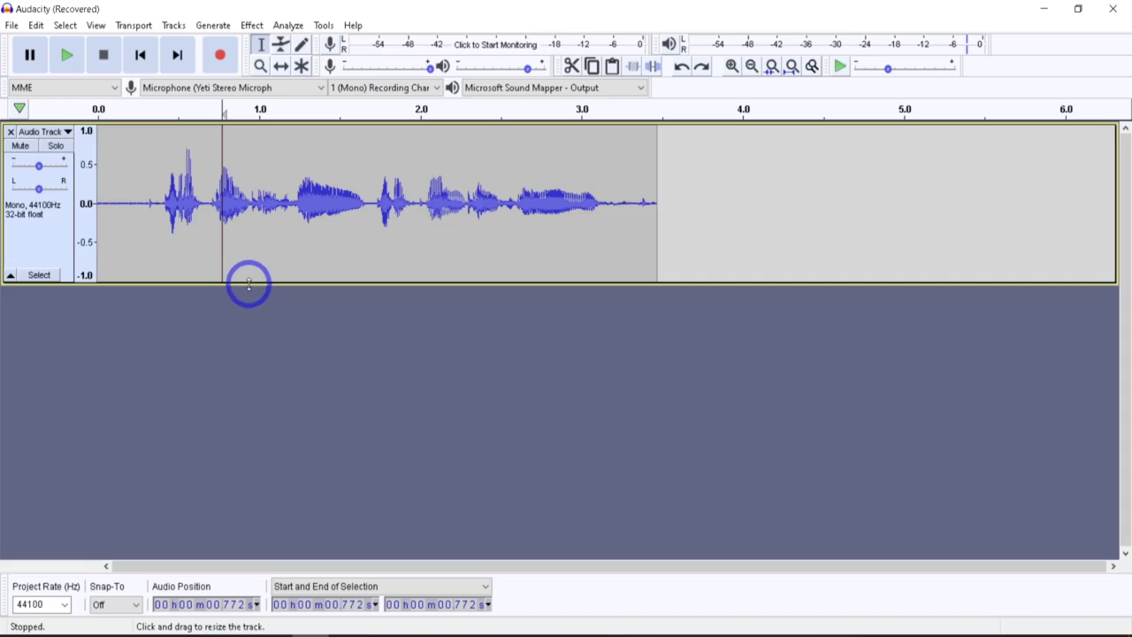
# Step: Enlarge the audio track's height and amplify the whole track by 3.182 dB to a new peak amplitude of 0.0 dB
pyautogui.moveTo(249, 283); pyautogui.dragTo(245, 456)
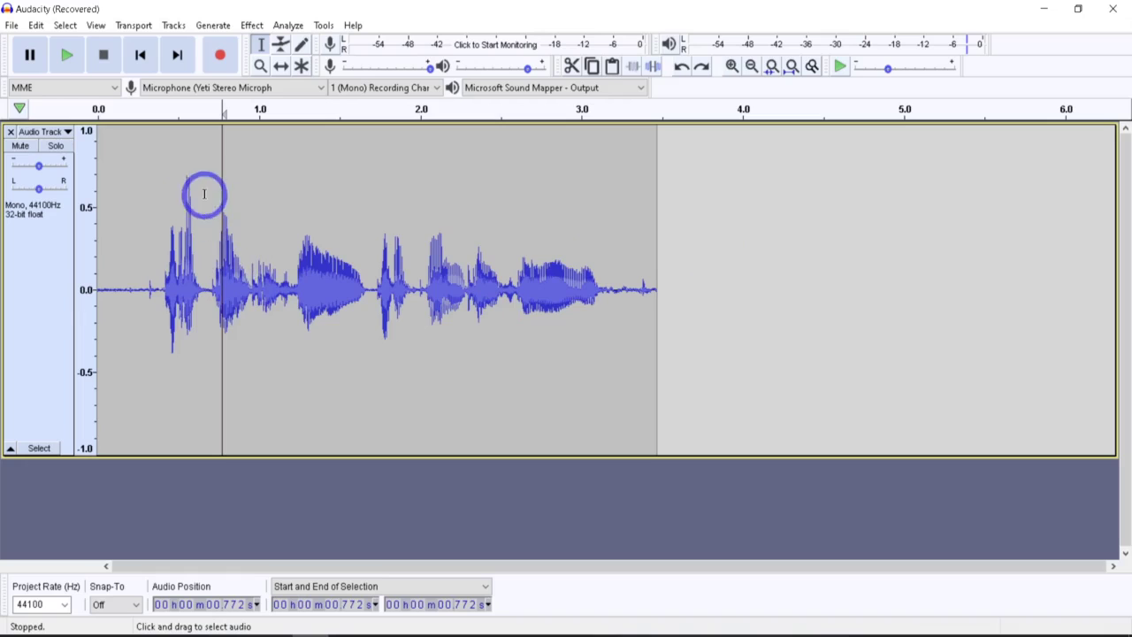
pyautogui.click(183, 175)
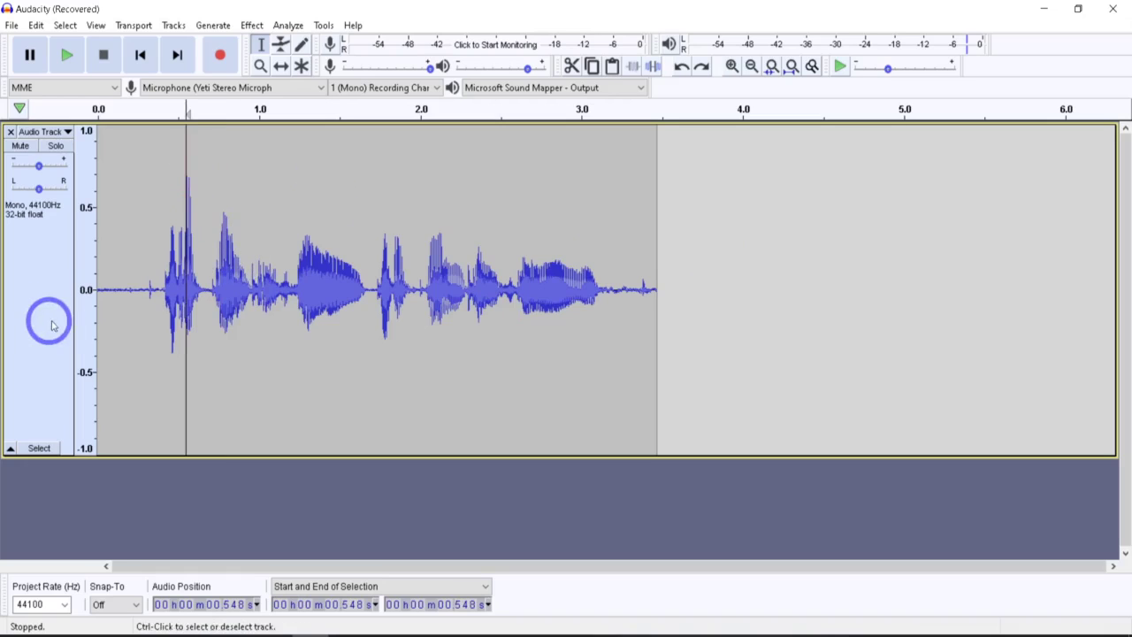
pyautogui.click(50, 292)
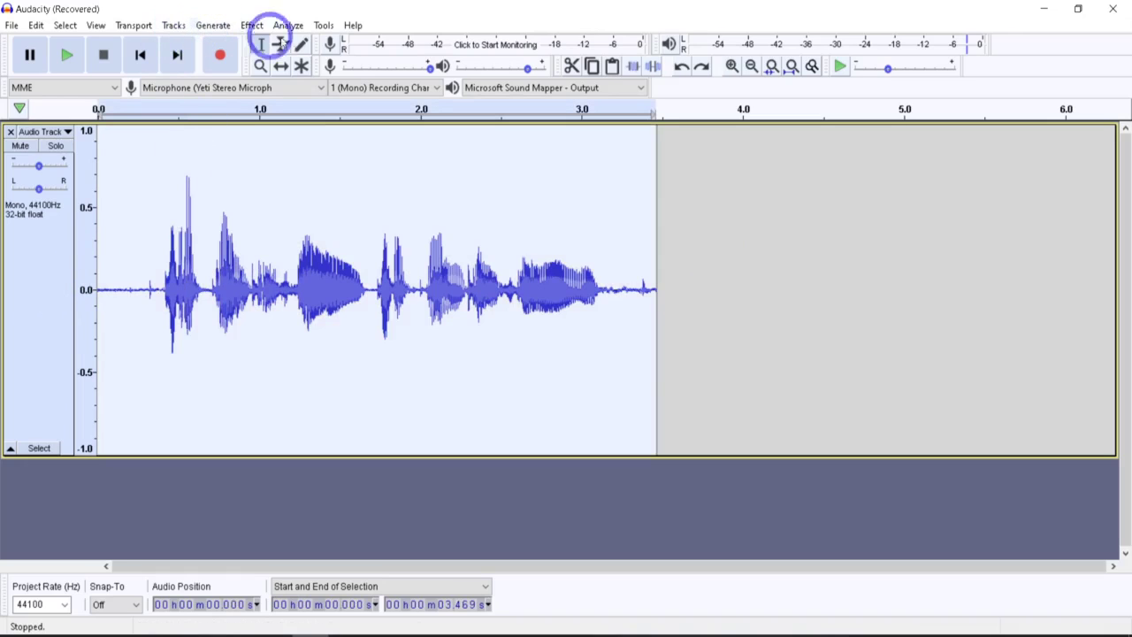
pyautogui.click(254, 26)
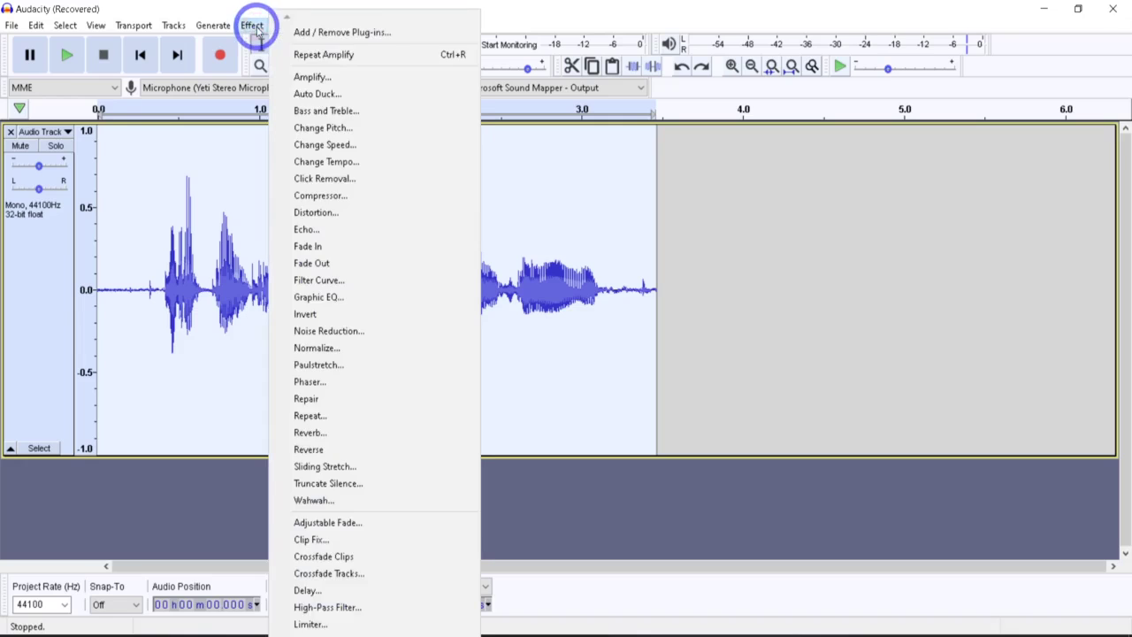
pyautogui.click(313, 75)
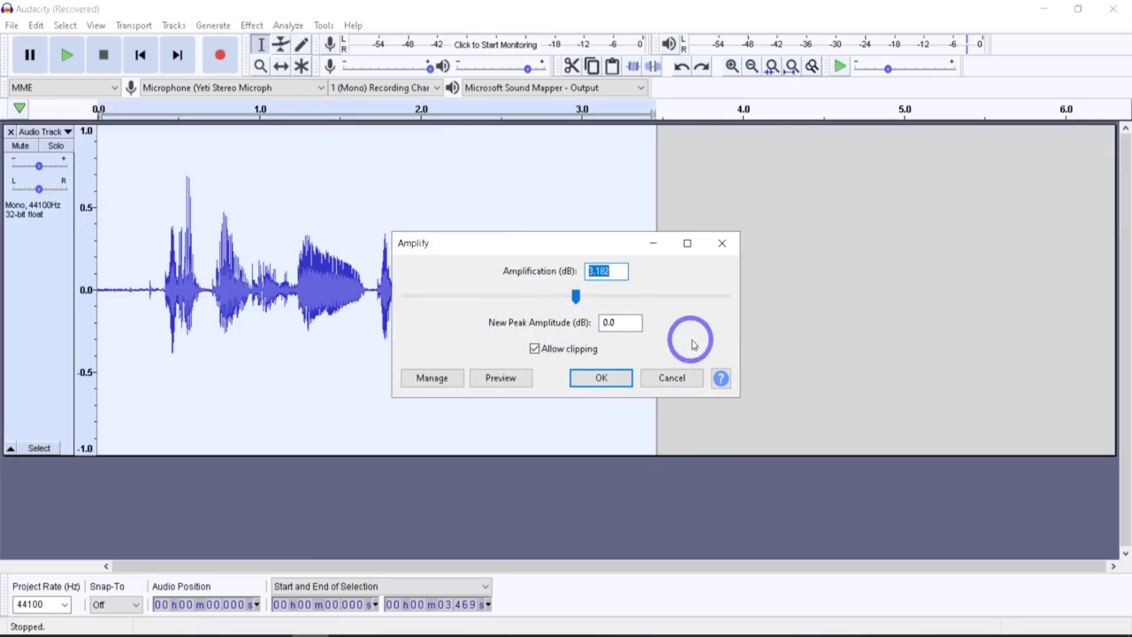
pyautogui.click(601, 378)
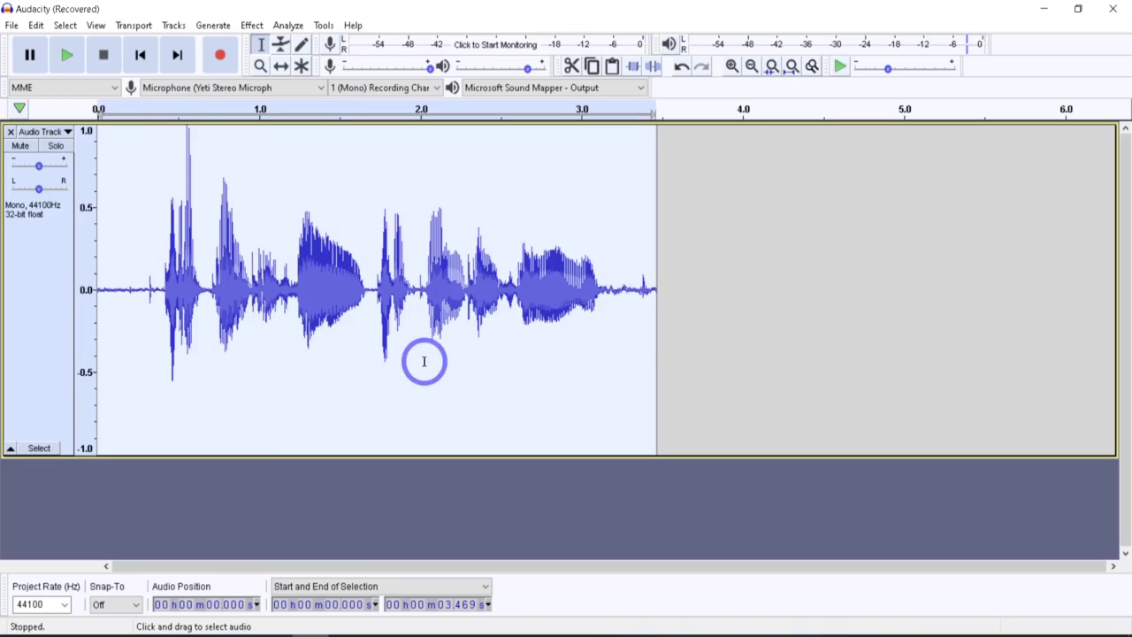
# Step: Replace the existing track with a new voice recording about 4 s long and enlarge the track's height
pyautogui.click(11, 131)
pyautogui.click(220, 55)
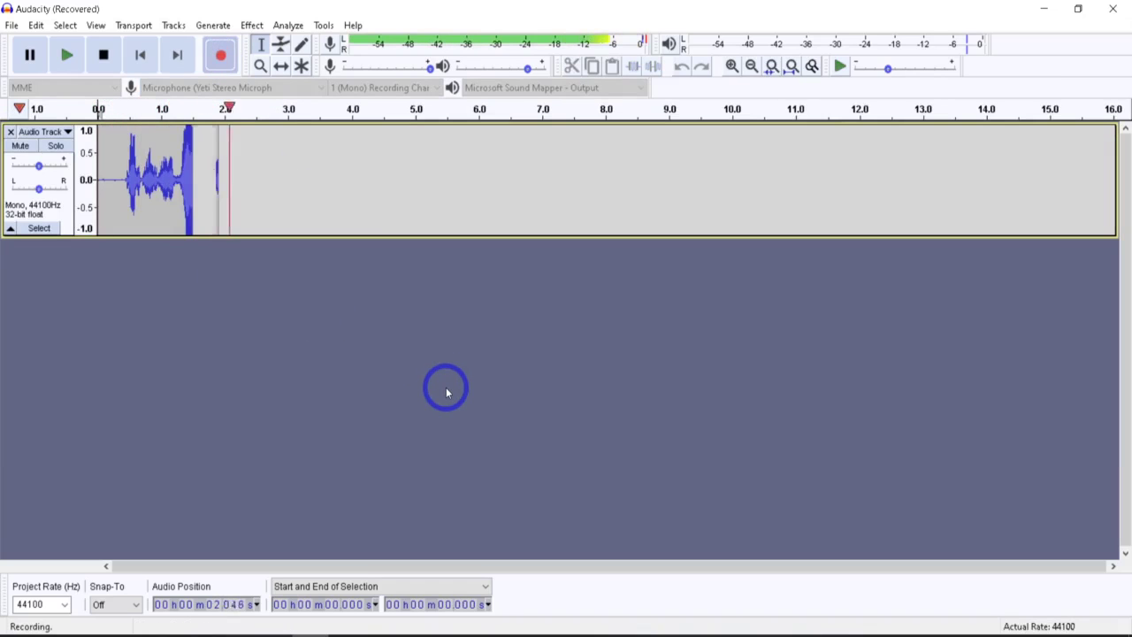
pyautogui.click(103, 54)
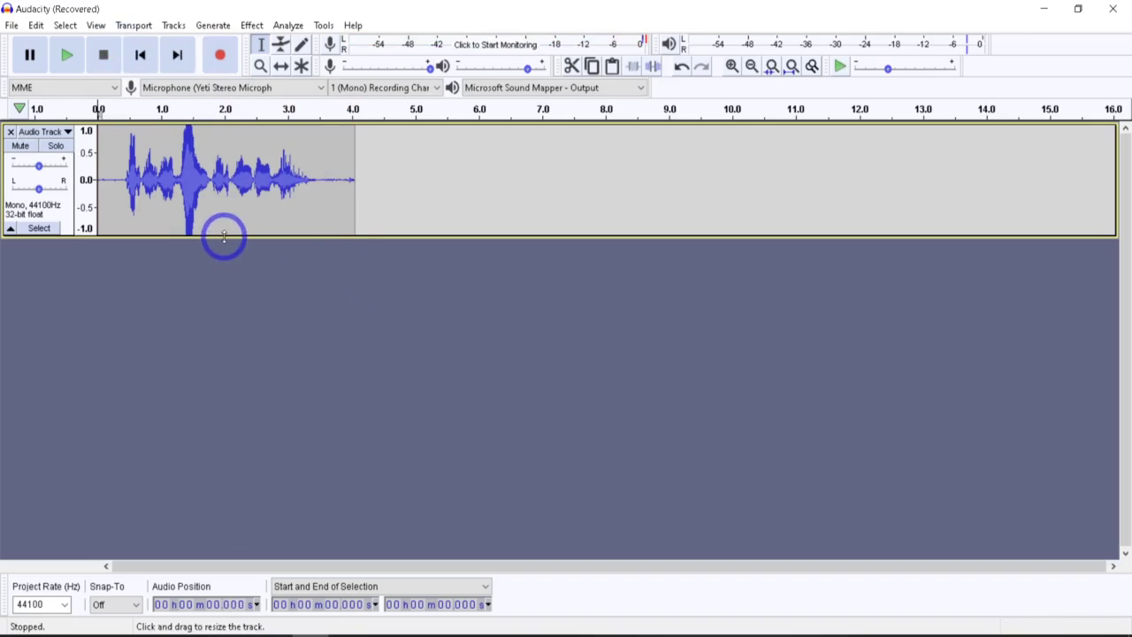
pyautogui.moveTo(224, 235); pyautogui.dragTo(225, 384)
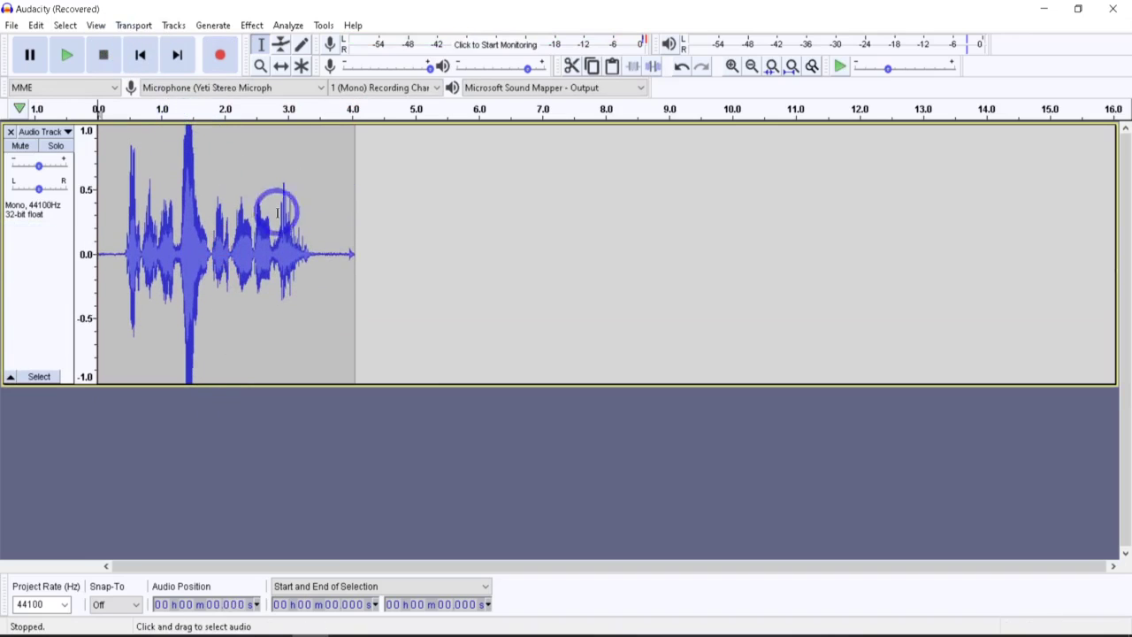
# Step: Select the whole new recording and apply Amplify with the amplification at 0.0 dB
pyautogui.click(38, 256)
pyautogui.click(252, 25)
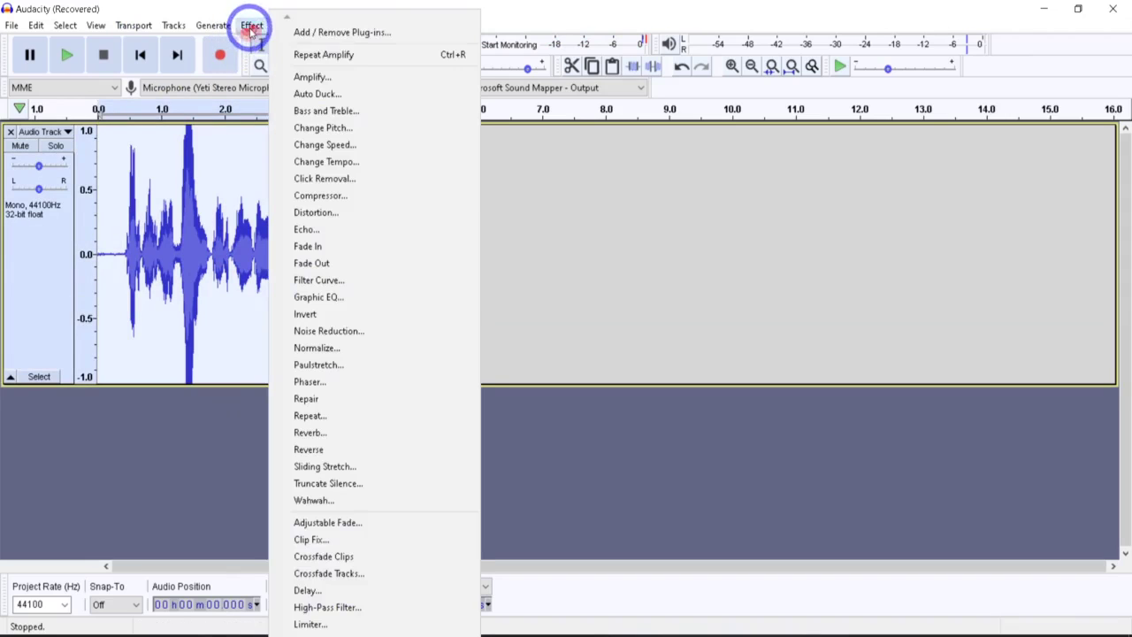
pyautogui.click(312, 77)
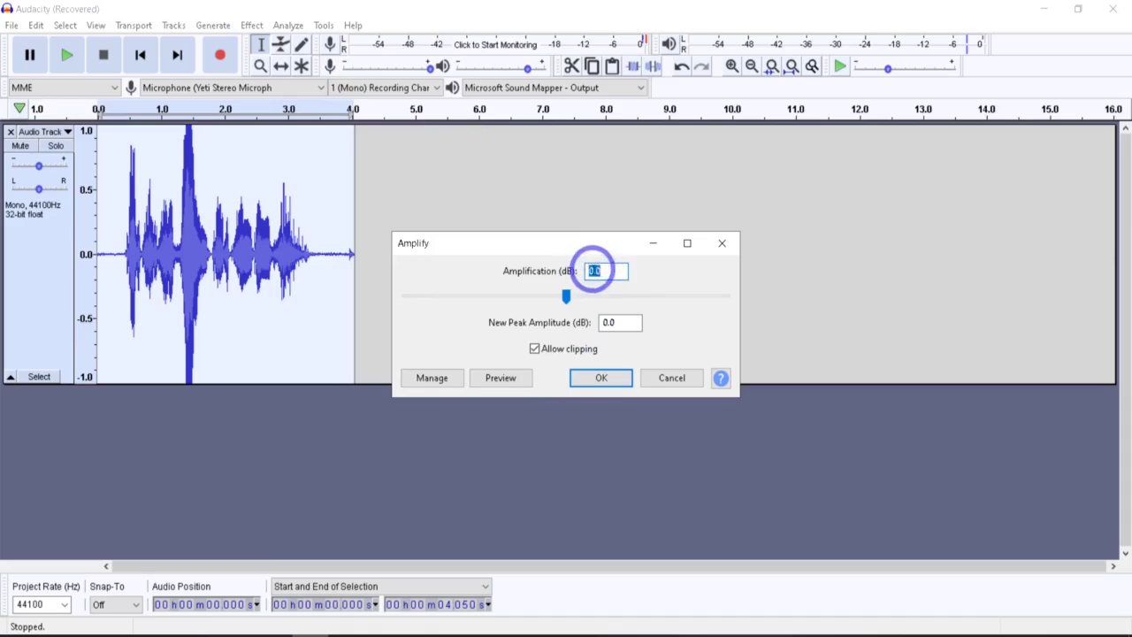
pyautogui.click(601, 378)
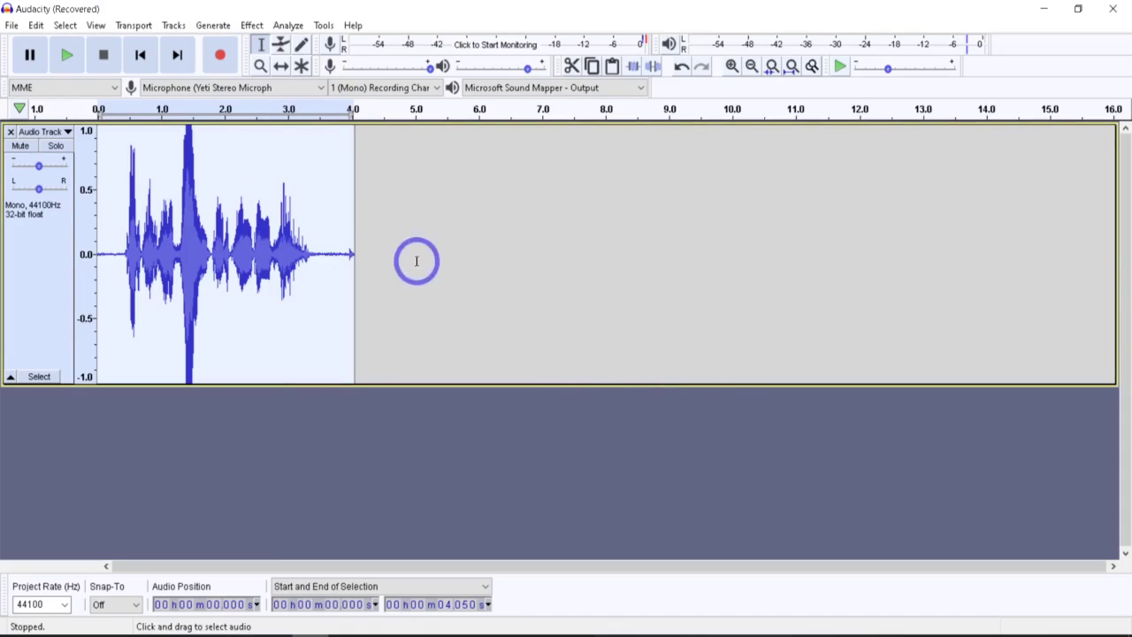
# Step: Try to amplify the selected recording by 14.4 dB with clipping disallowed
pyautogui.click(252, 26)
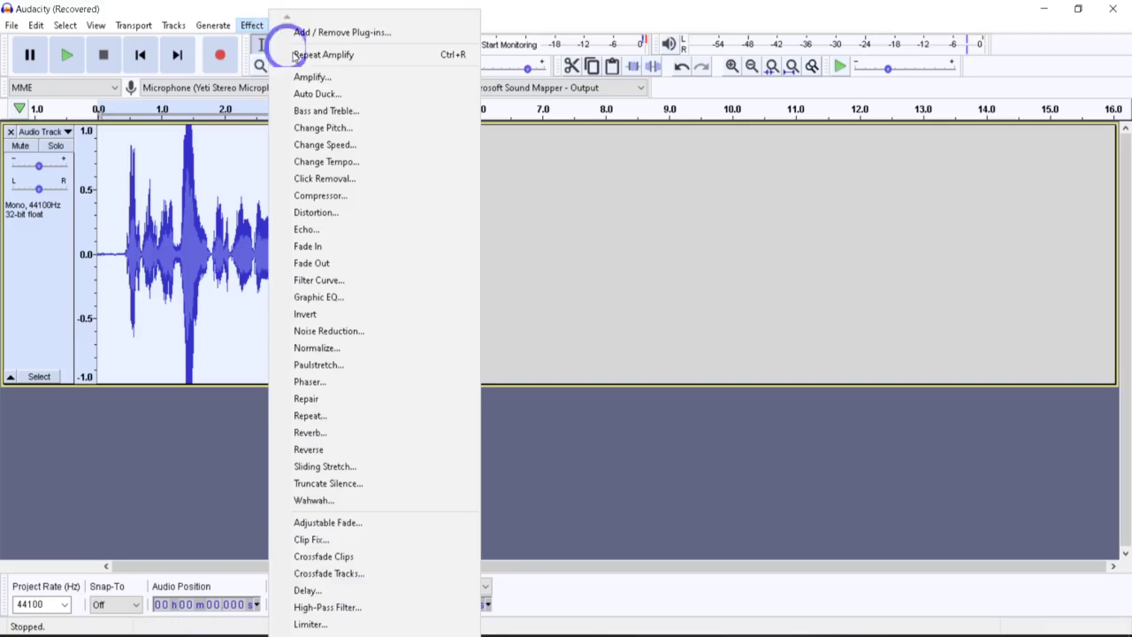
pyautogui.click(349, 78)
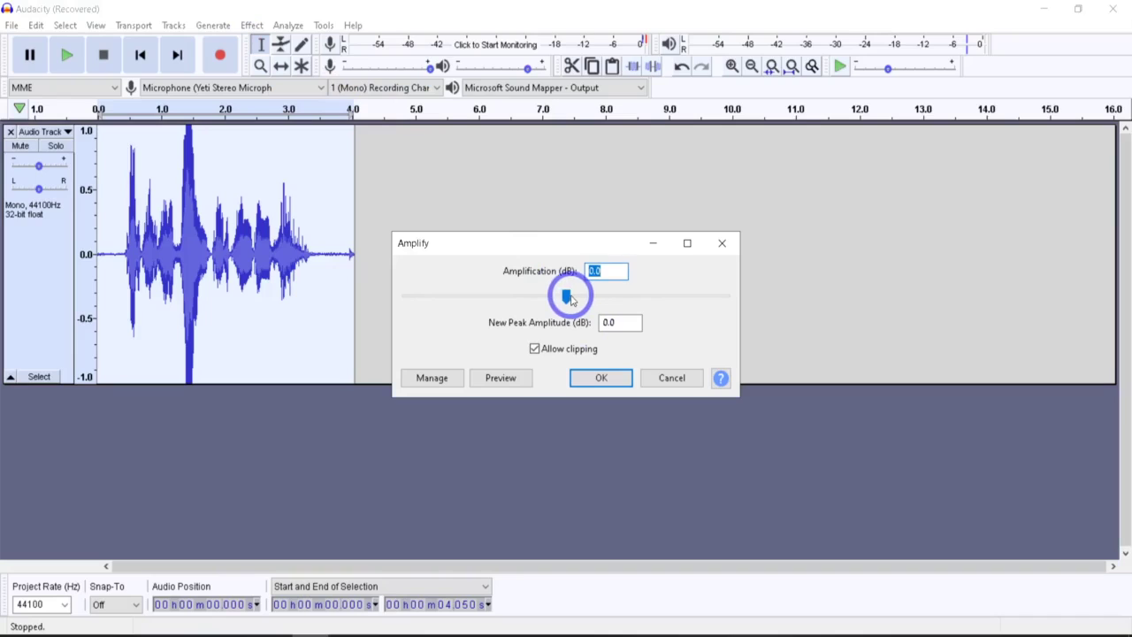
pyautogui.moveTo(571, 298); pyautogui.dragTo(615, 299)
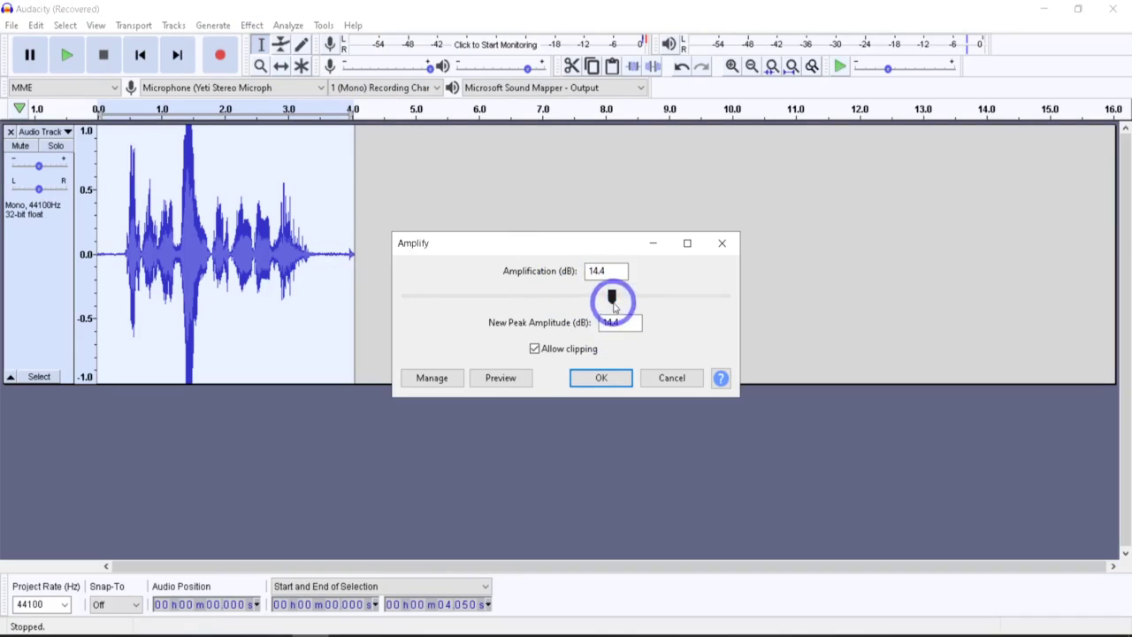
pyautogui.click(612, 301)
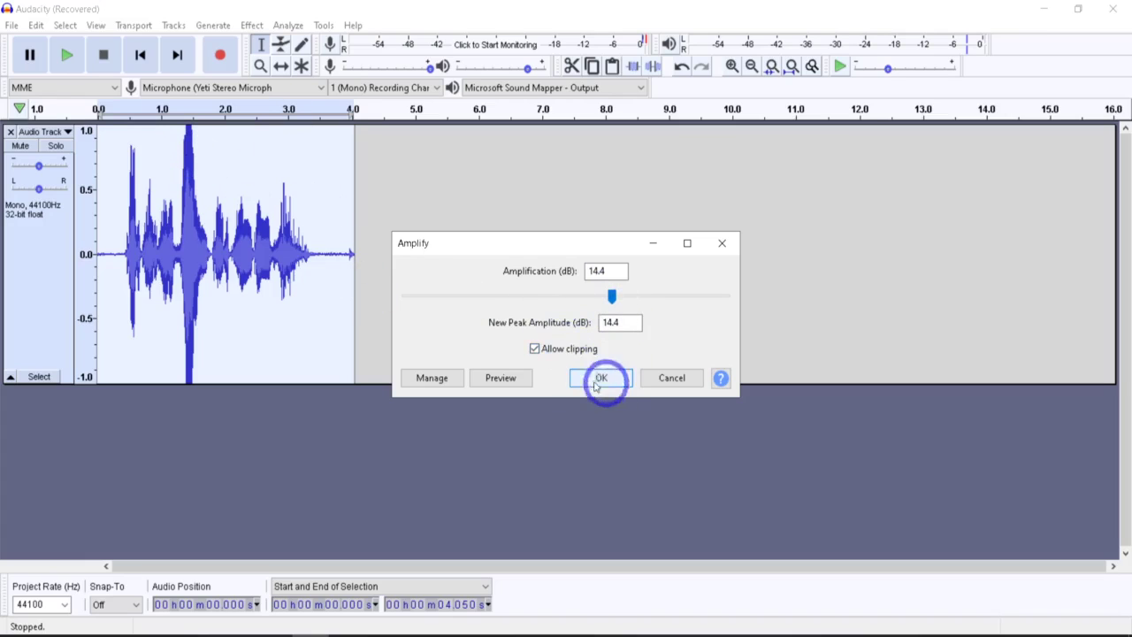
pyautogui.click(535, 349)
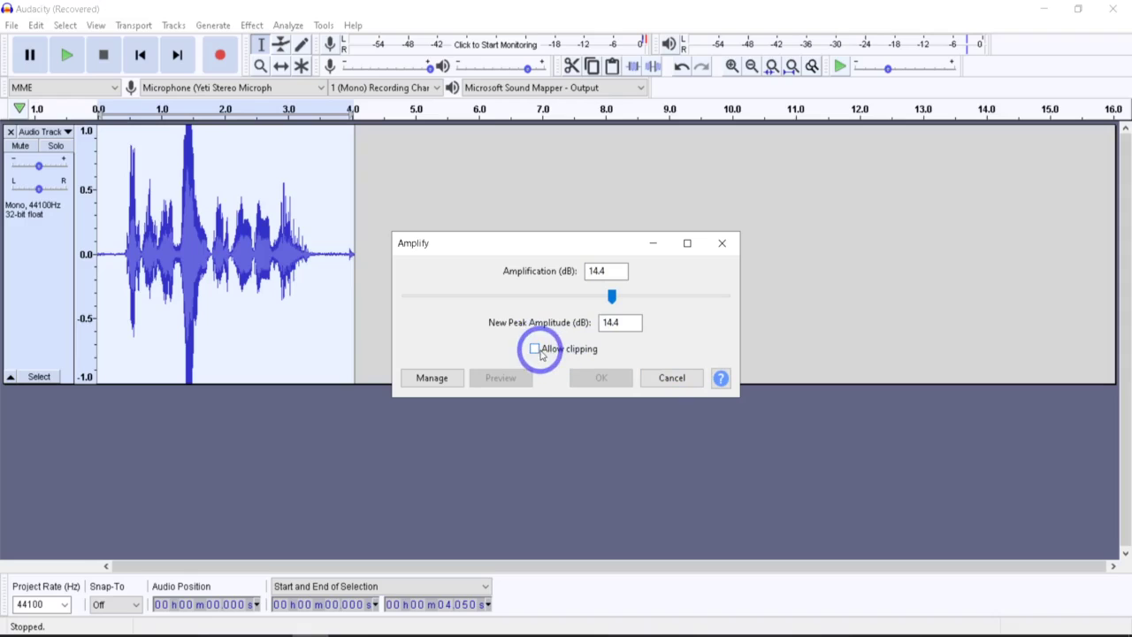
pyautogui.click(607, 375)
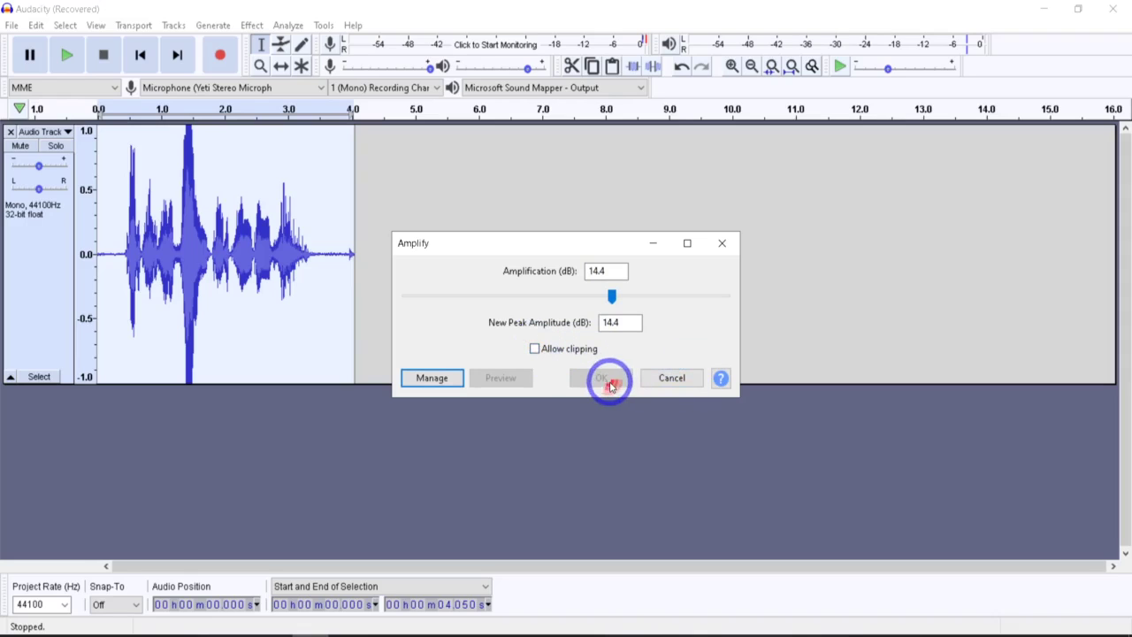
# Step: Amplify the selected recording by 9.5 dB with clipping allowed
pyautogui.moveTo(610, 296); pyautogui.dragTo(598, 297)
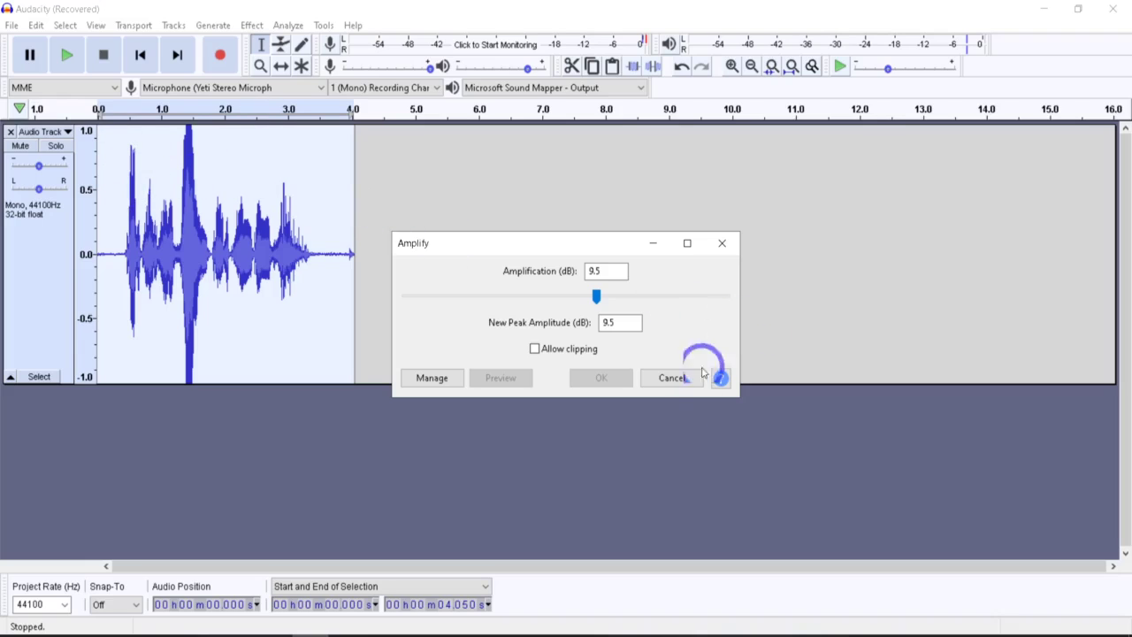
pyautogui.click(534, 348)
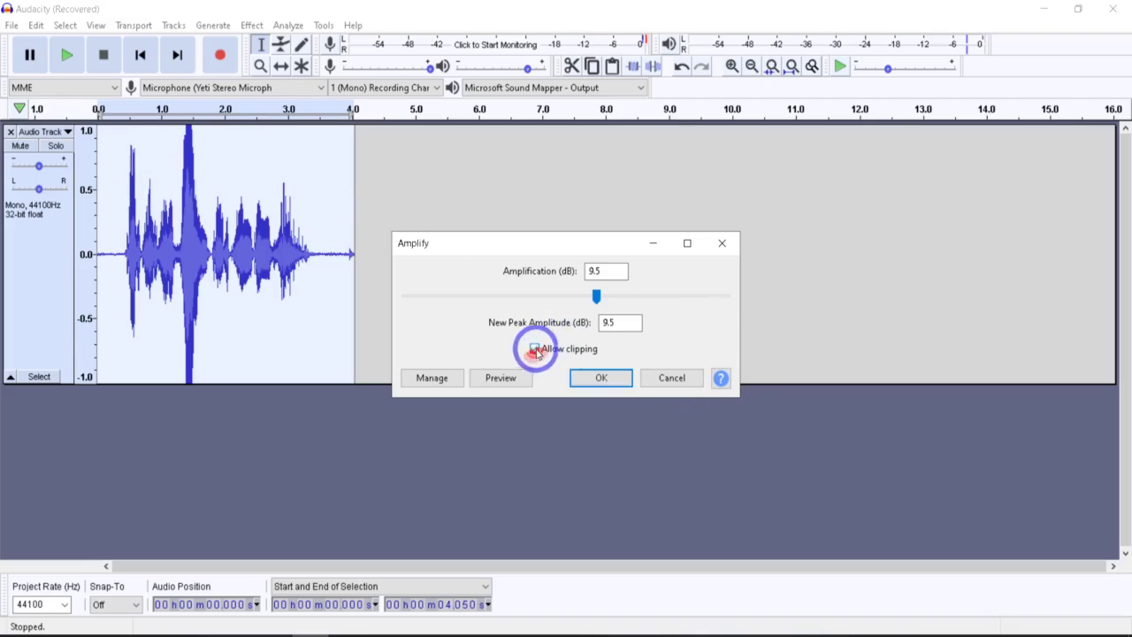
pyautogui.click(602, 378)
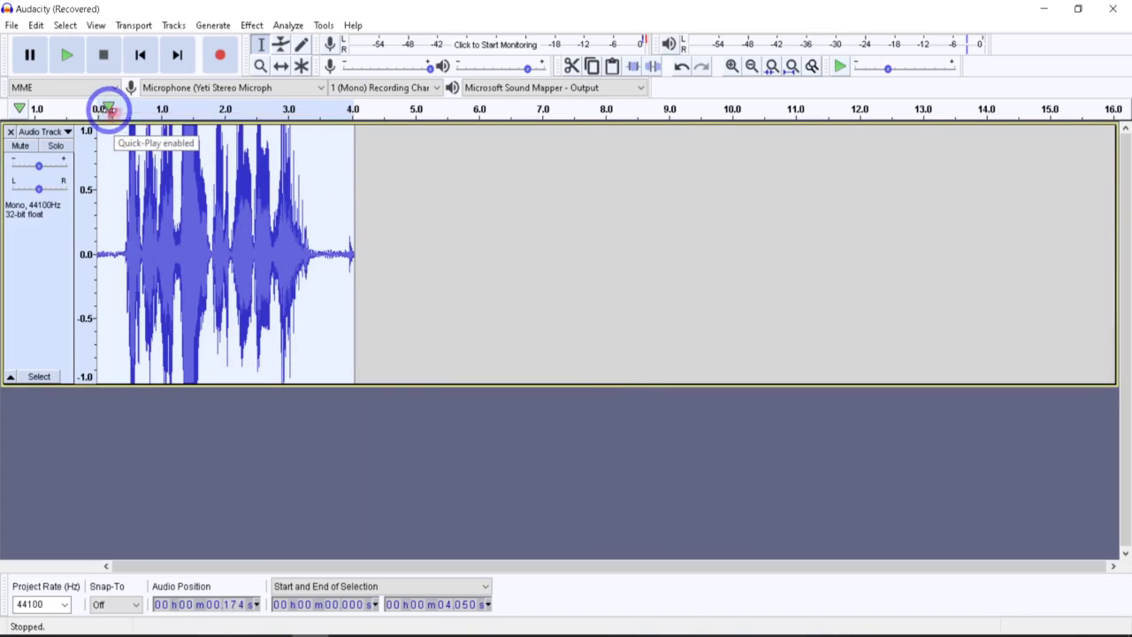
# Step: Play the amplified recording briefly and undo the last amplification
pyautogui.click(106, 108)
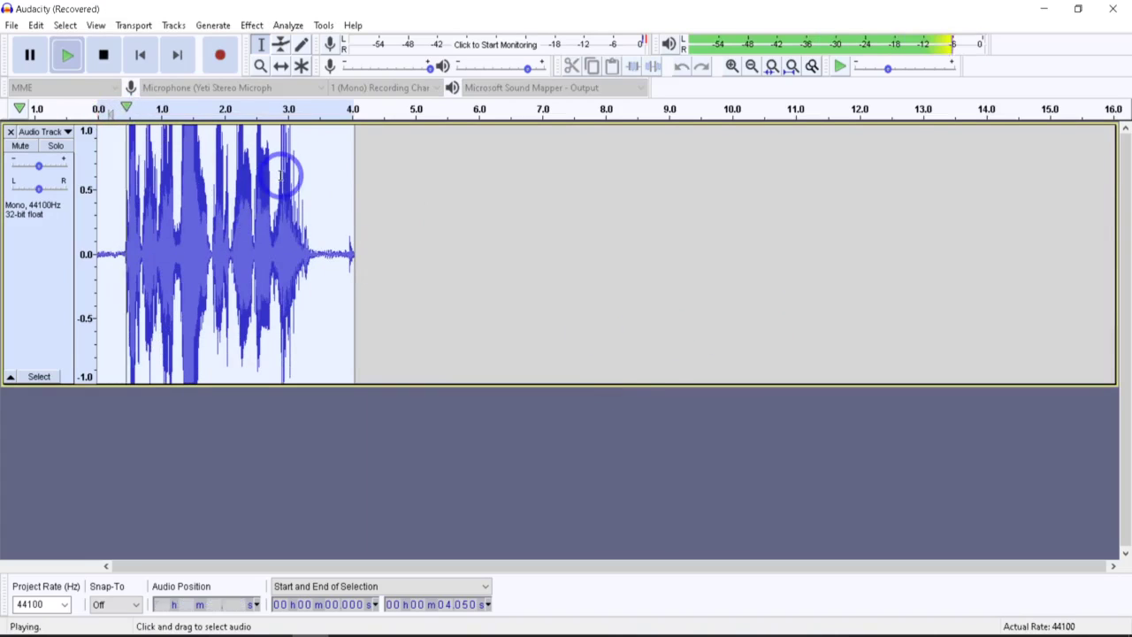
pyautogui.click(110, 59)
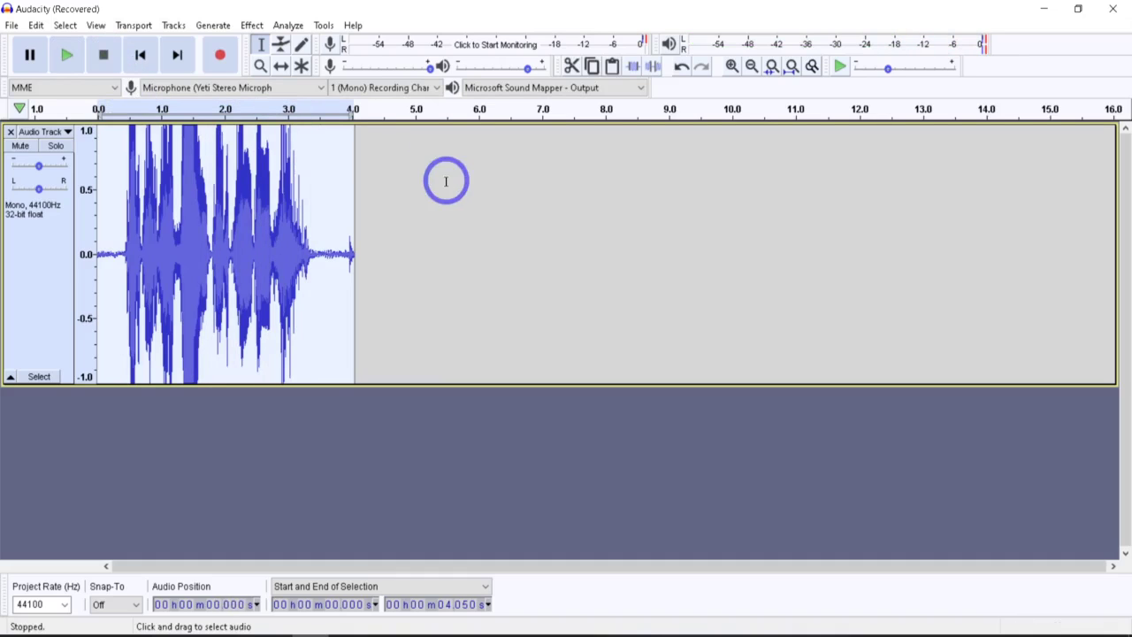
pyautogui.hotkey('ctrl', 'z')
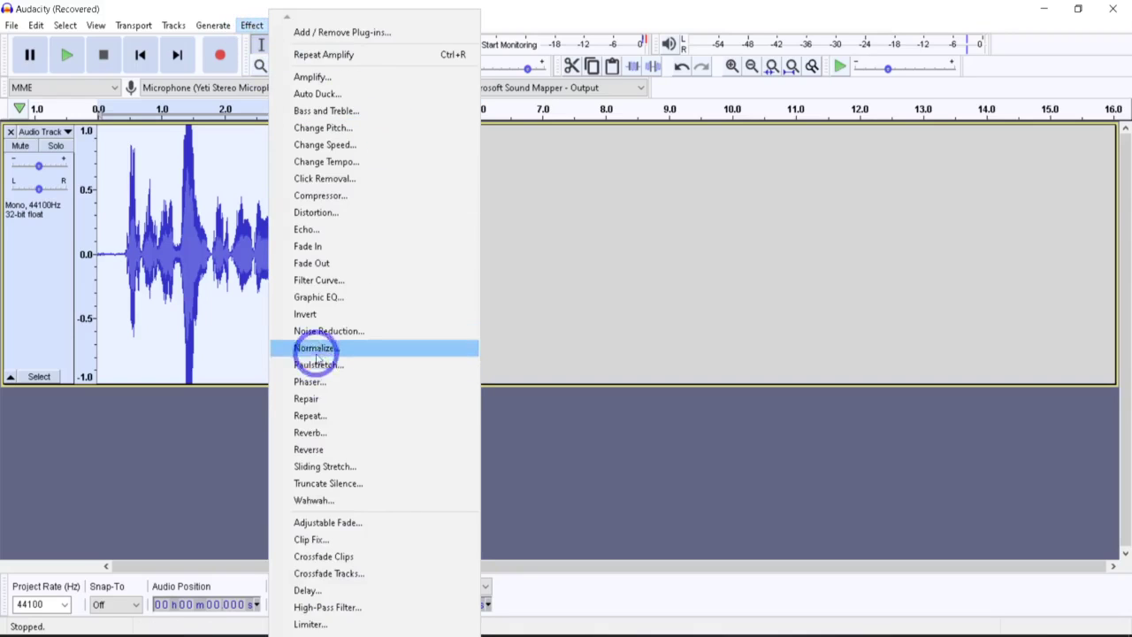
# Step: Dismiss the list of effects and select the whole audio track
pyautogui.click(220, 7)
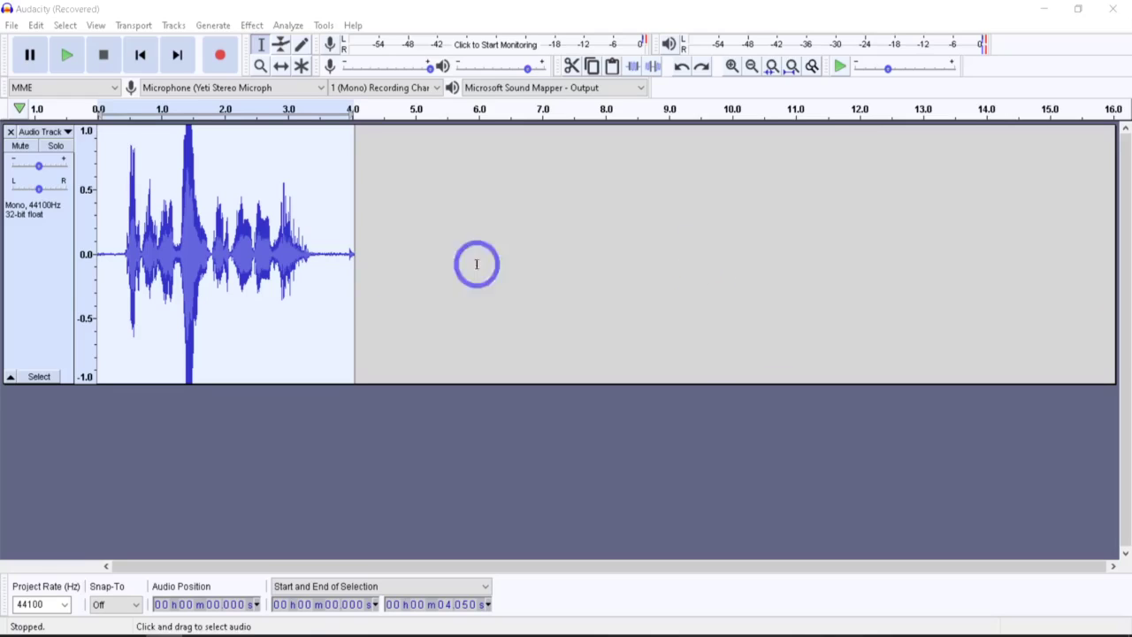
pyautogui.click(39, 262)
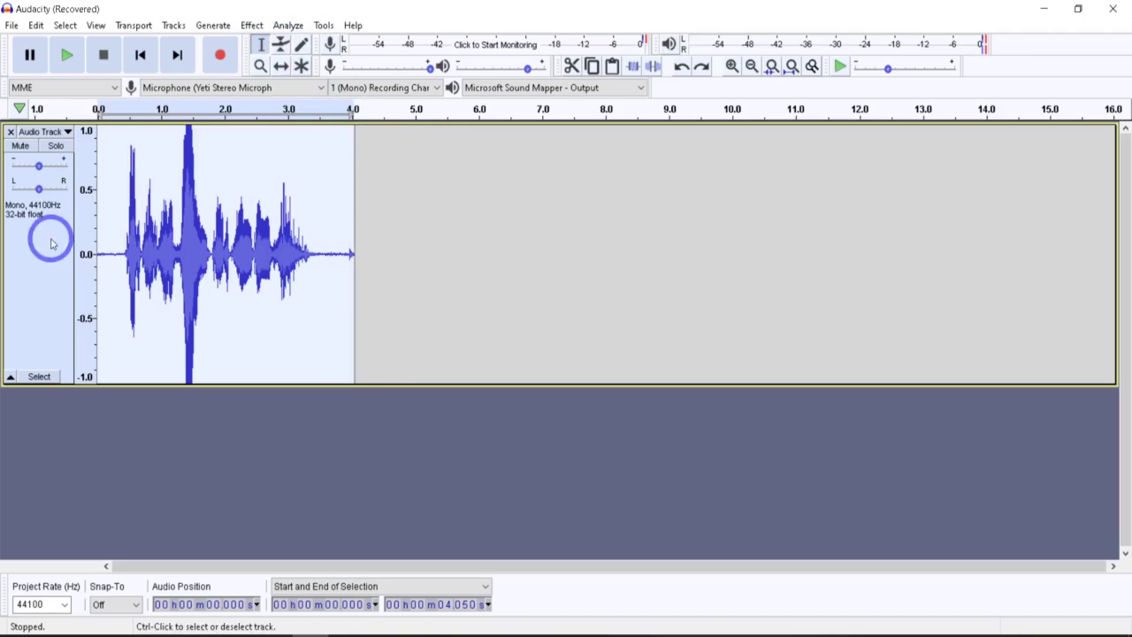
# Step: Open the Amplify effect for the selected recording and look through its preset management options
pyautogui.click(250, 26)
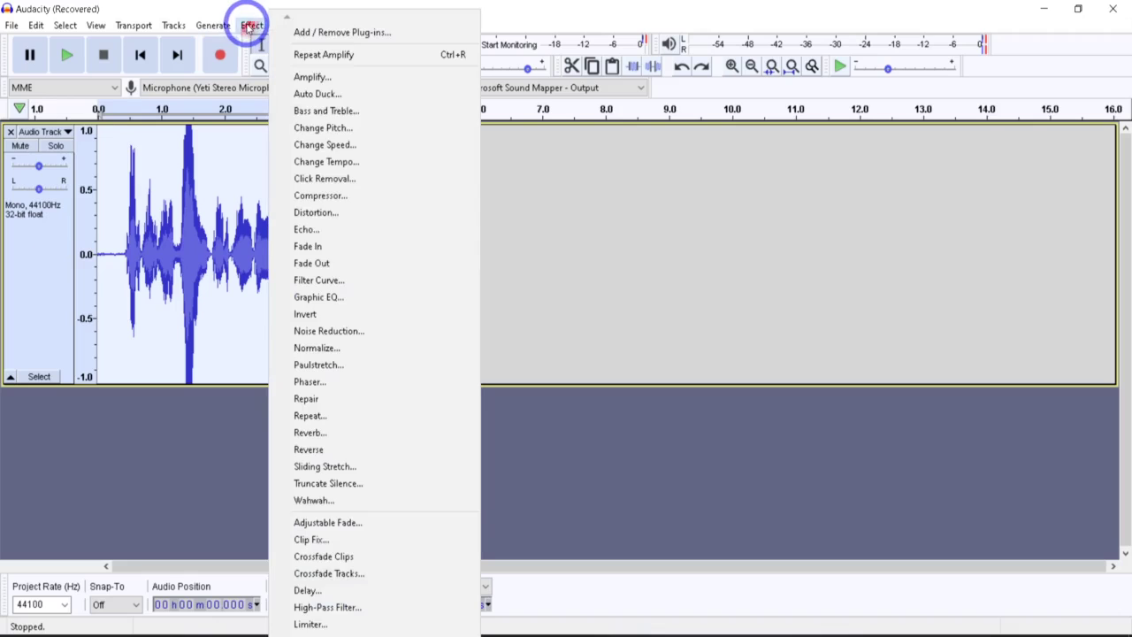
pyautogui.click(339, 76)
pyautogui.moveTo(606, 243)
pyautogui.mouseDown()
pyautogui.moveTo(578, 197)
pyautogui.moveTo(589, 163)
pyautogui.mouseUp()
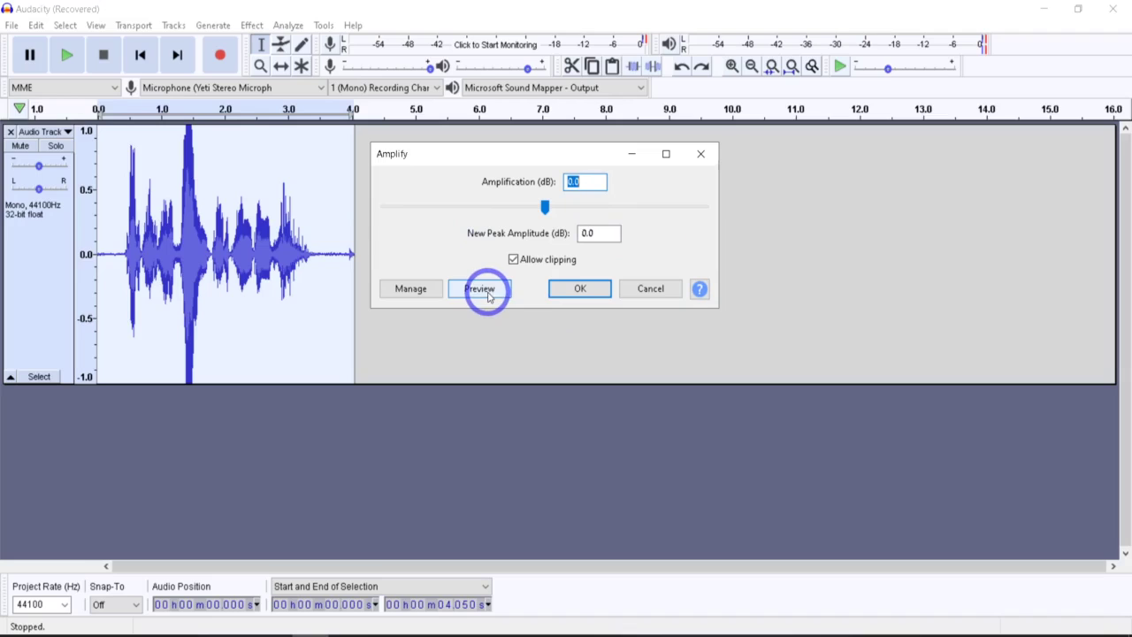
pyautogui.click(407, 292)
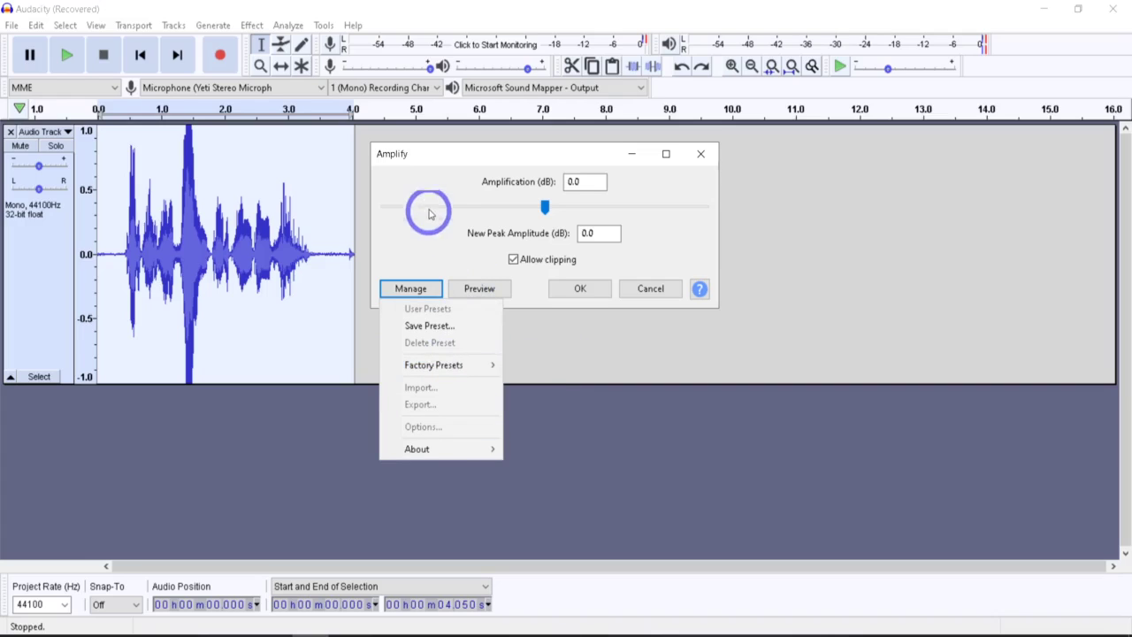
pyautogui.click(429, 177)
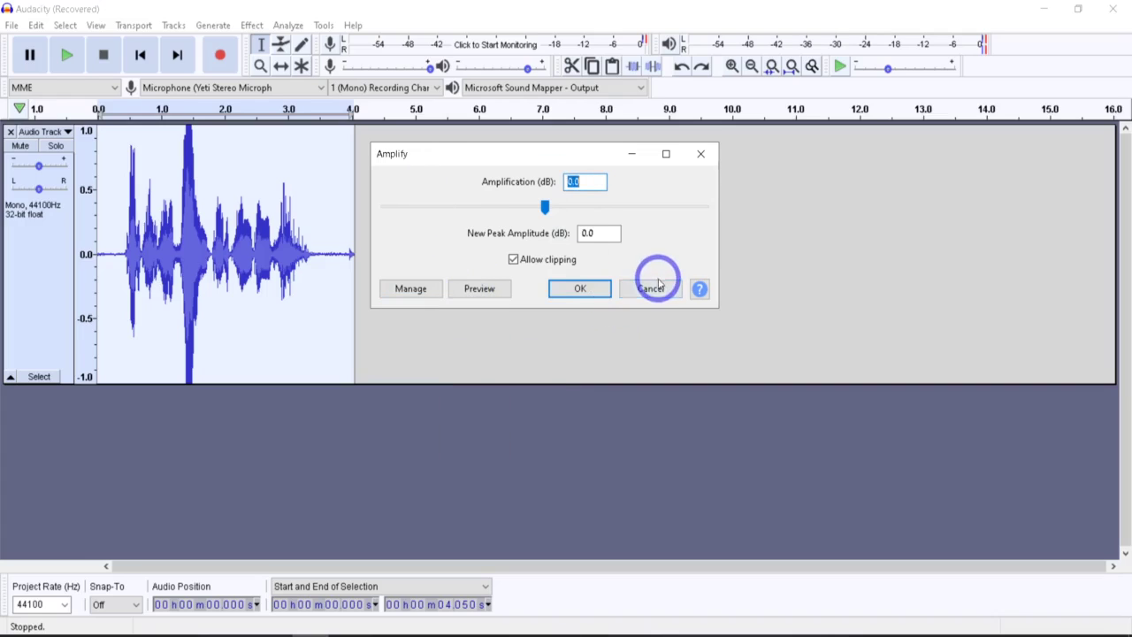
# Step: Disallow clipping and apply an amplification of -7.9 dB to the whole recording
pyautogui.click(514, 260)
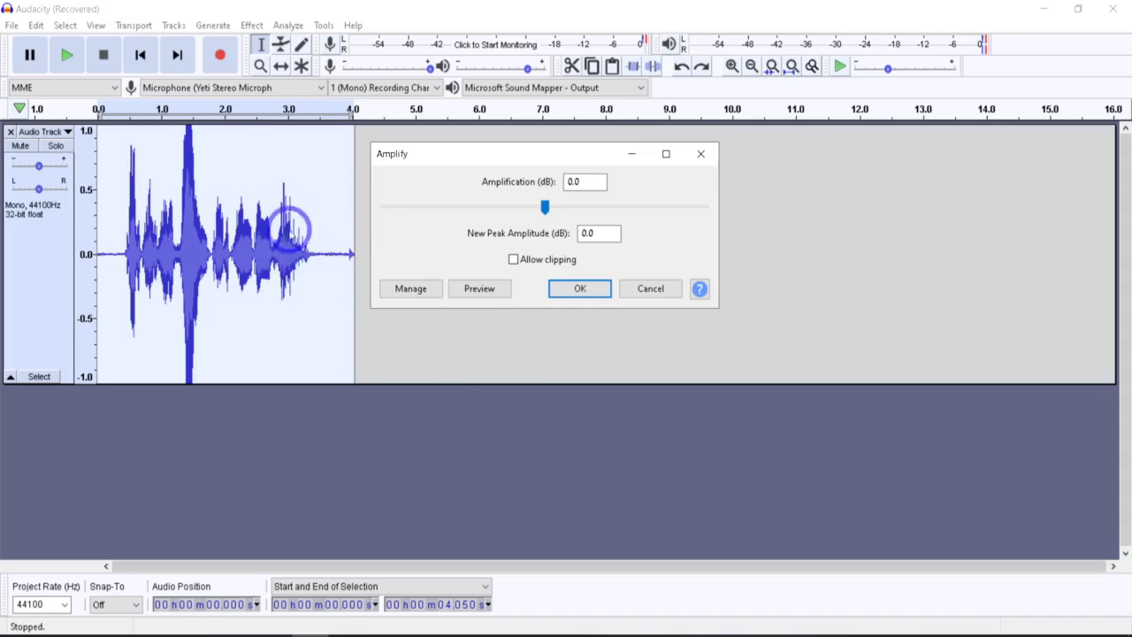
pyautogui.click(513, 261)
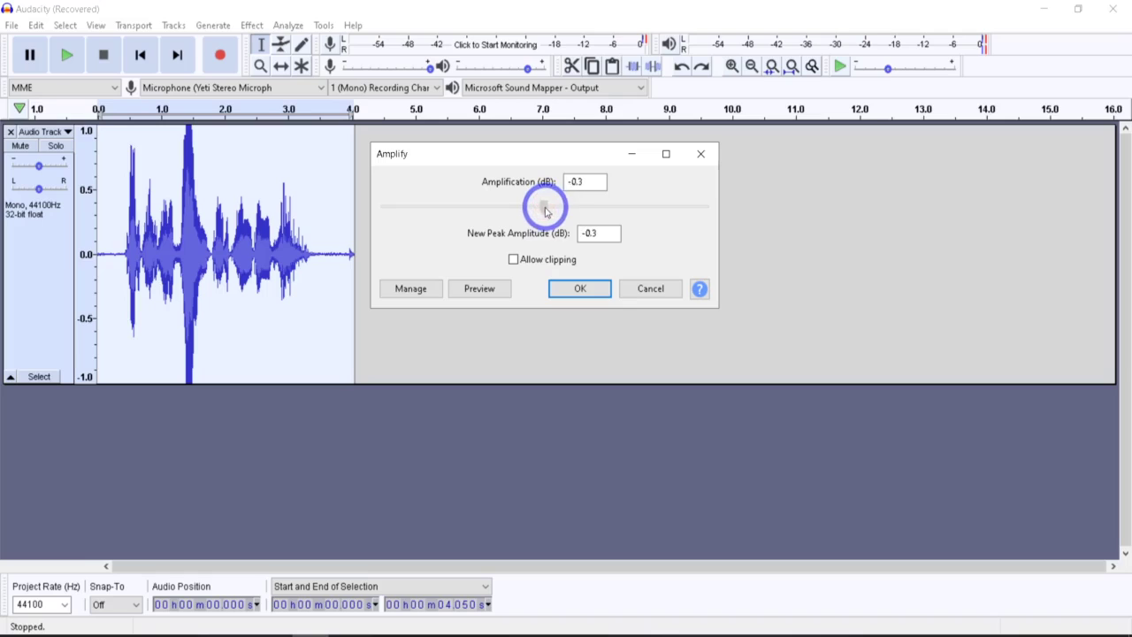
pyautogui.moveTo(545, 210); pyautogui.dragTo(527, 208)
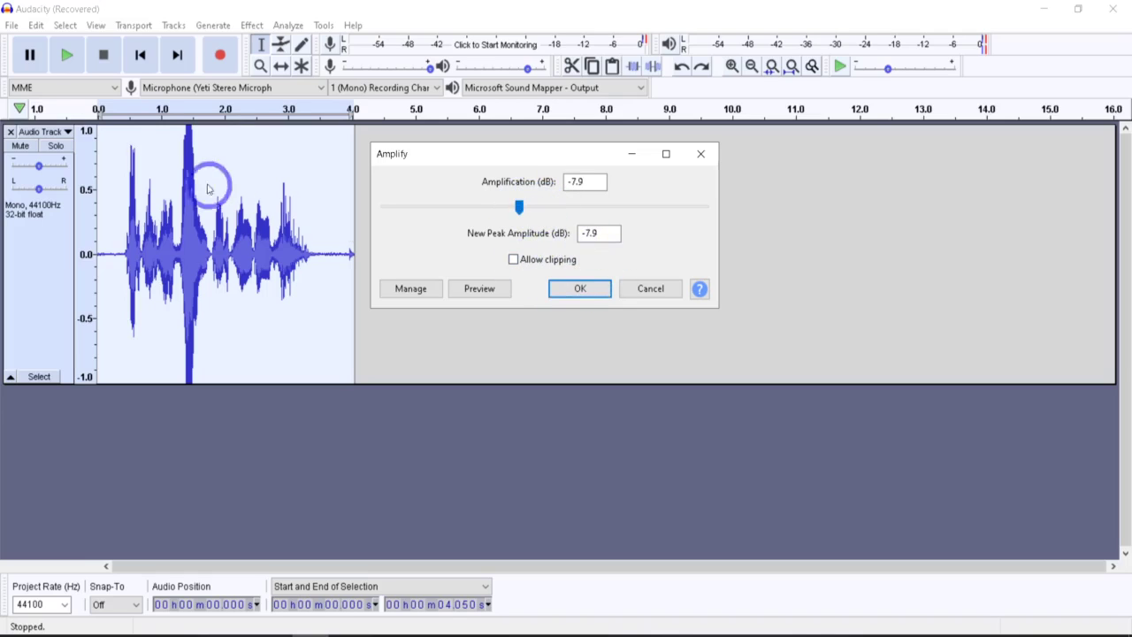
pyautogui.click(591, 294)
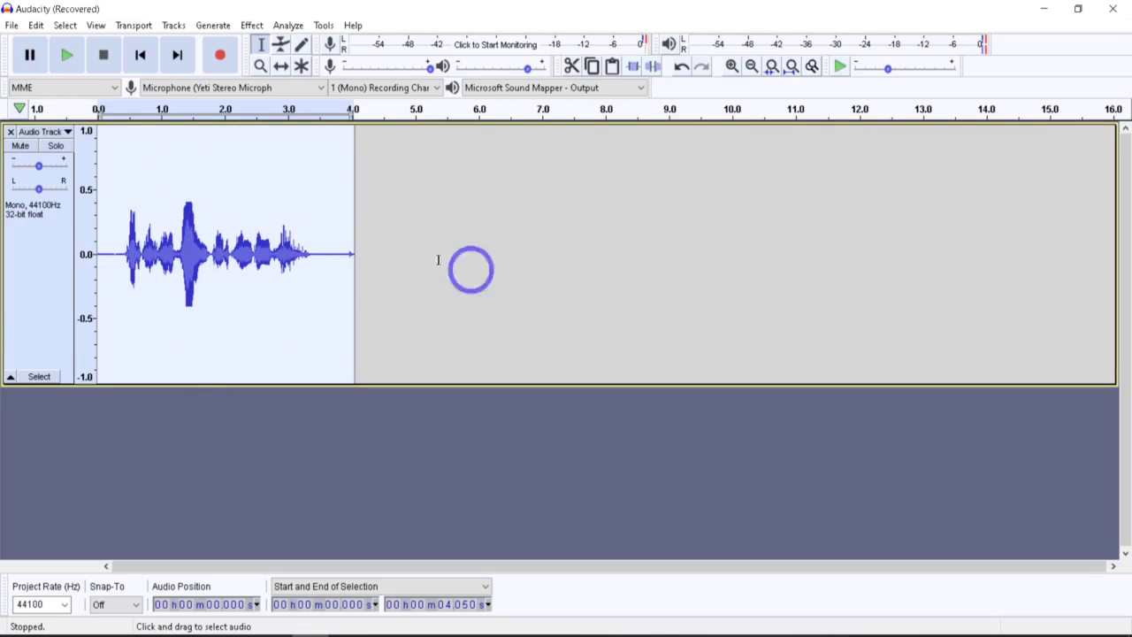
# Step: Play the quieter recording briefly and stop the playback
pyautogui.click(121, 108)
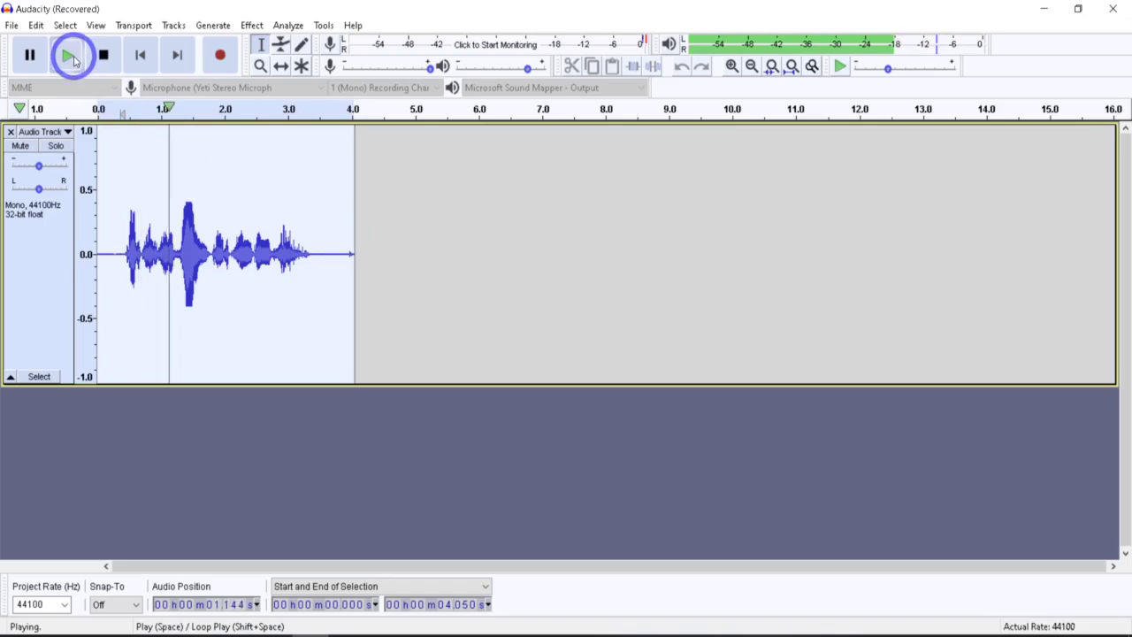
pyautogui.click(104, 56)
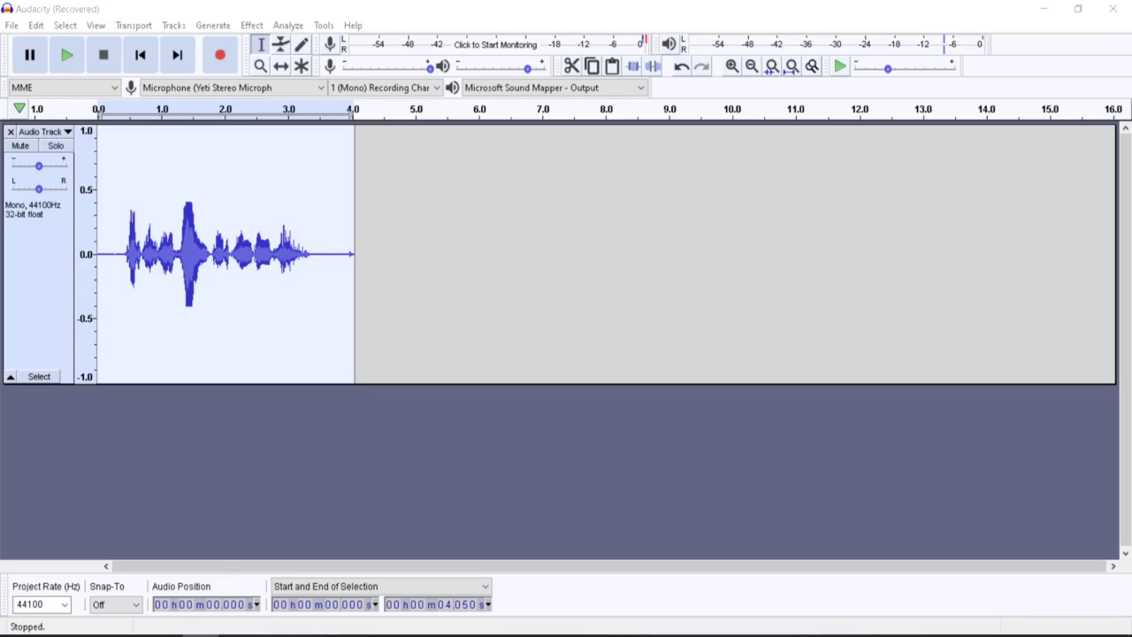
pyautogui.hotkey('alt', 'Tab')
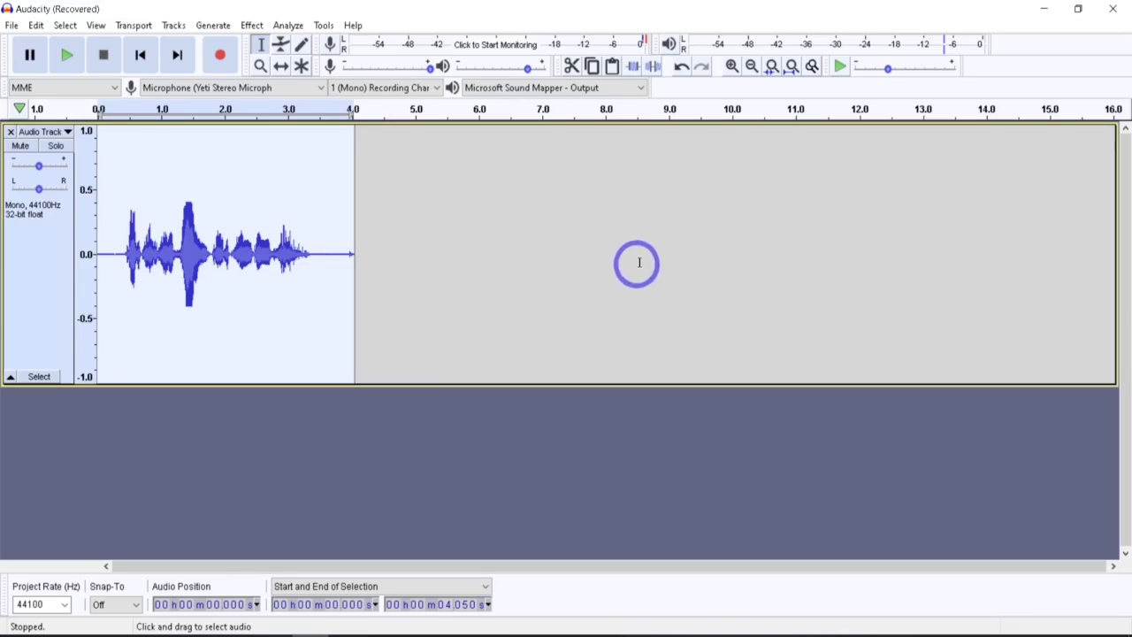
# Step: Remove the existing audio track and record a new voice sample about 6.6 seconds long
pyautogui.click(11, 131)
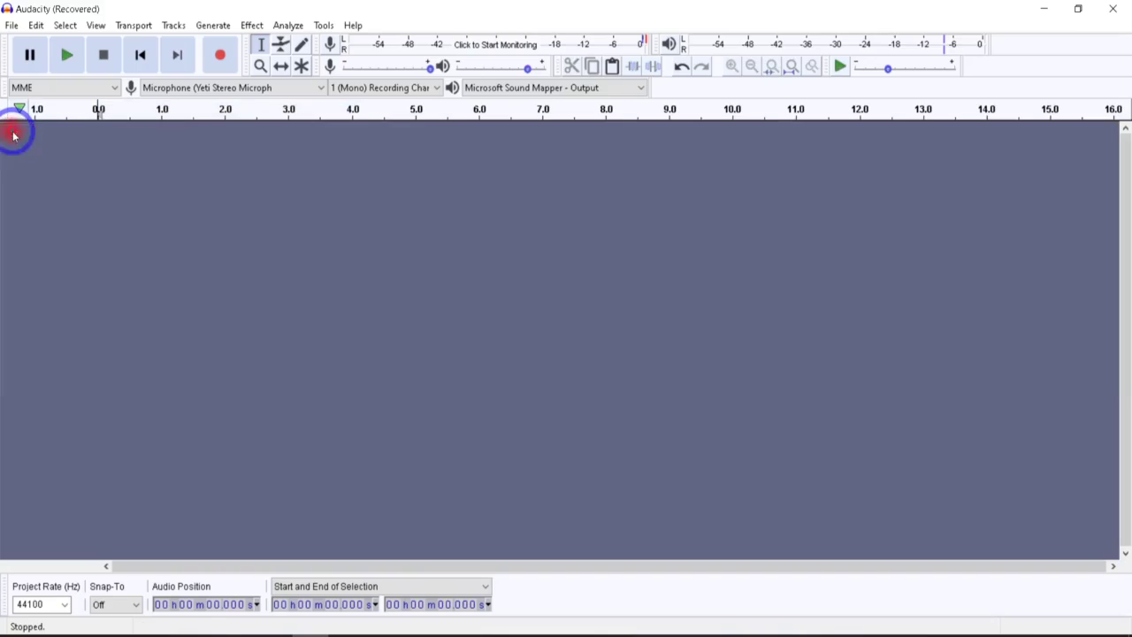
pyautogui.click(221, 58)
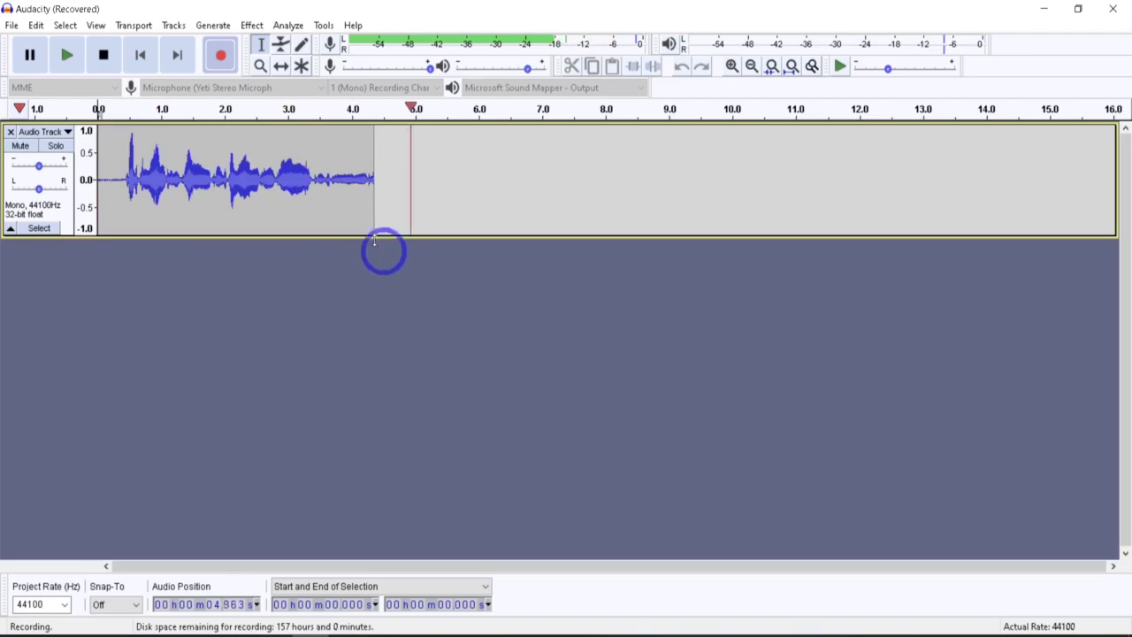
pyautogui.click(103, 56)
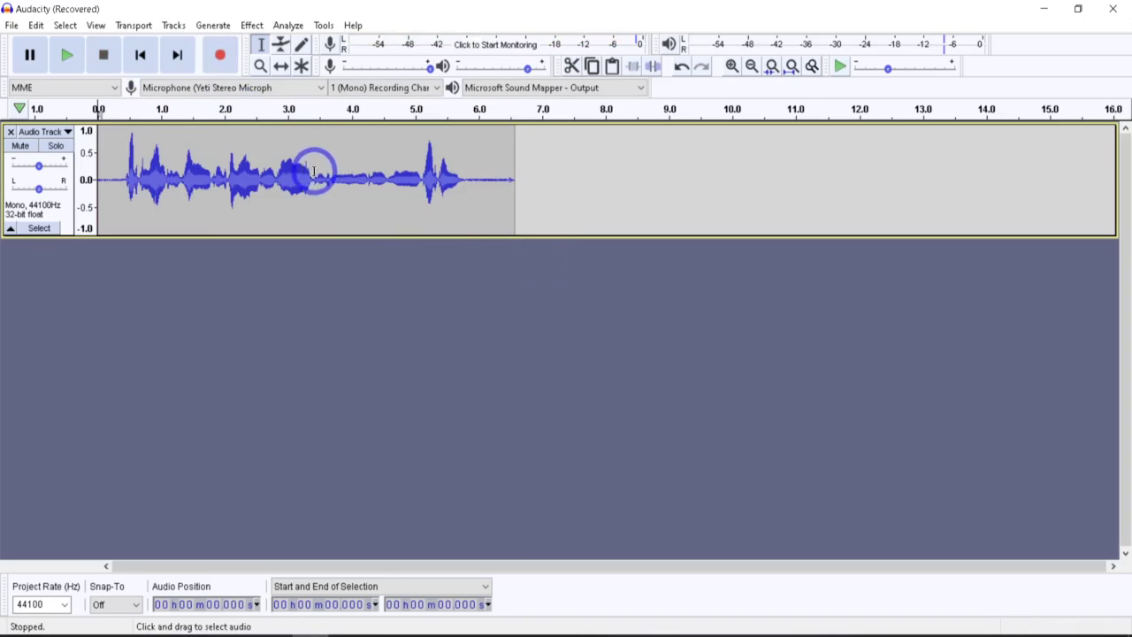
# Step: Select the new recording from about 0.65 to 2.79 seconds and enlarge the track's display height
pyautogui.moveTo(314, 173); pyautogui.dragTo(395, 174)
pyautogui.moveTo(139, 162); pyautogui.dragTo(274, 166)
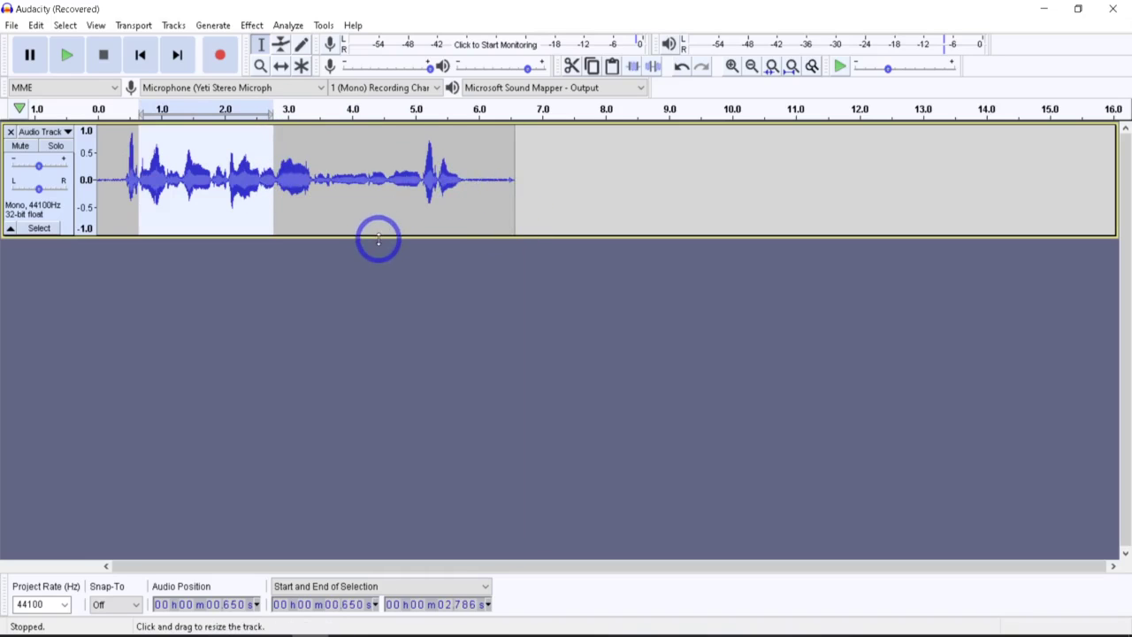
pyautogui.moveTo(379, 237); pyautogui.dragTo(359, 324)
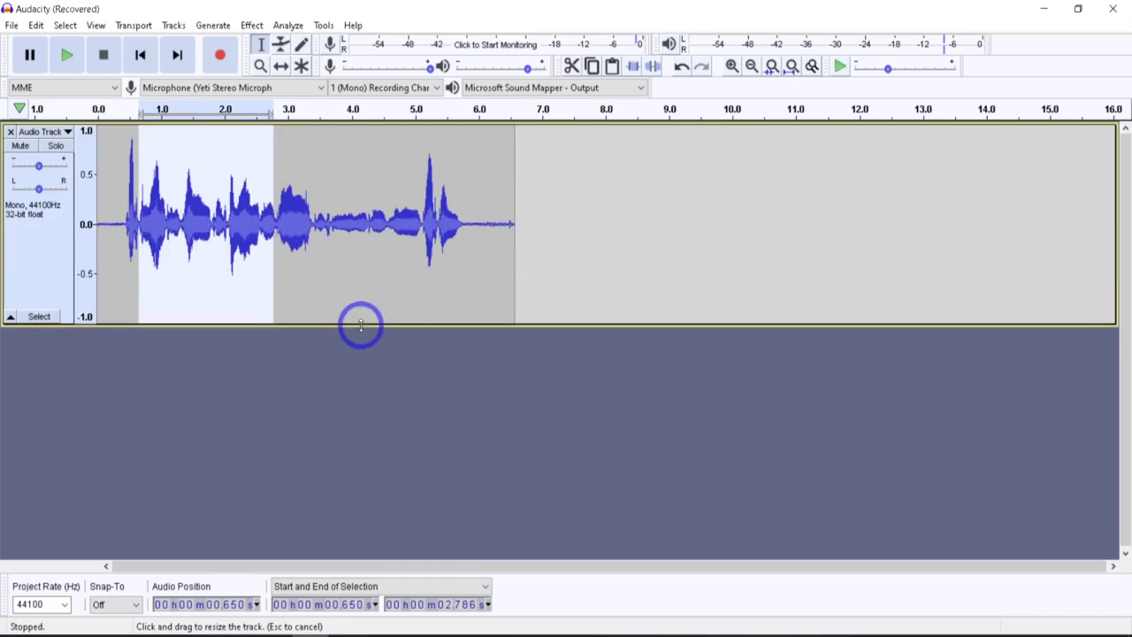
# Step: Duplicate the whole recording onto a second, enlarged track and shift the copy to start at 6.575 seconds, where the original ends
pyautogui.click(41, 237)
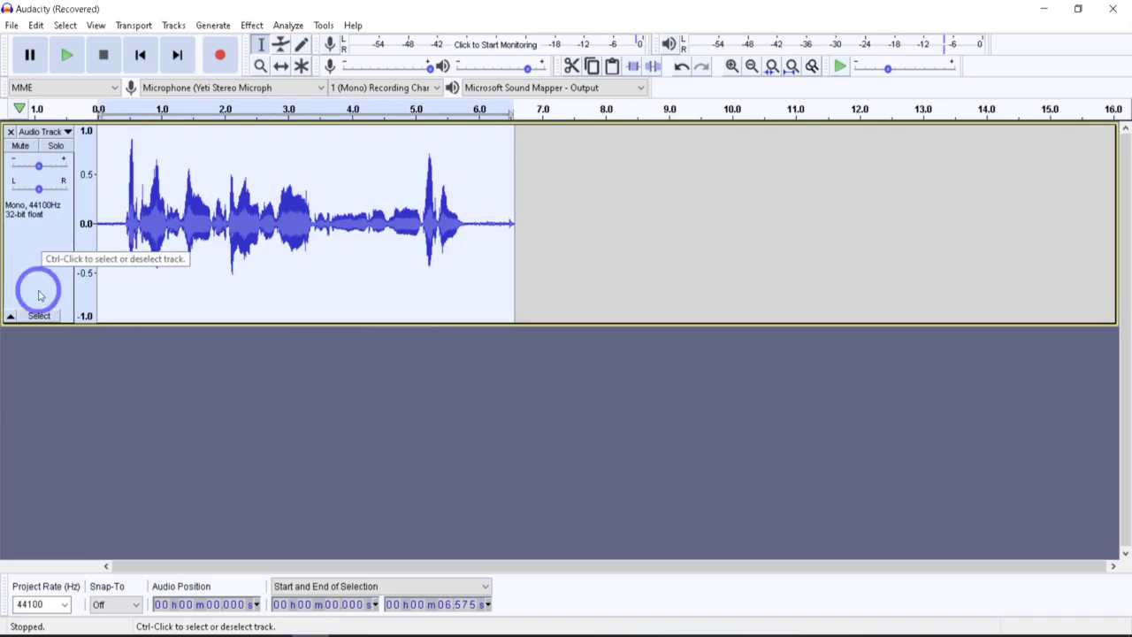
pyautogui.hotkey('ctrl', 'd')
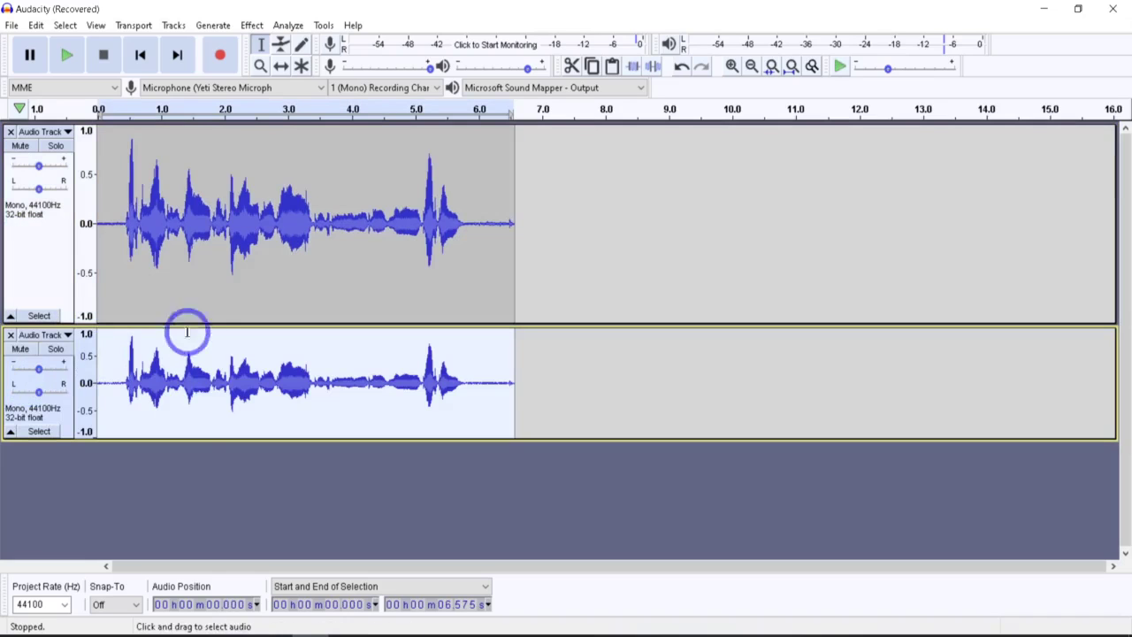
pyautogui.moveTo(218, 439); pyautogui.dragTo(215, 510)
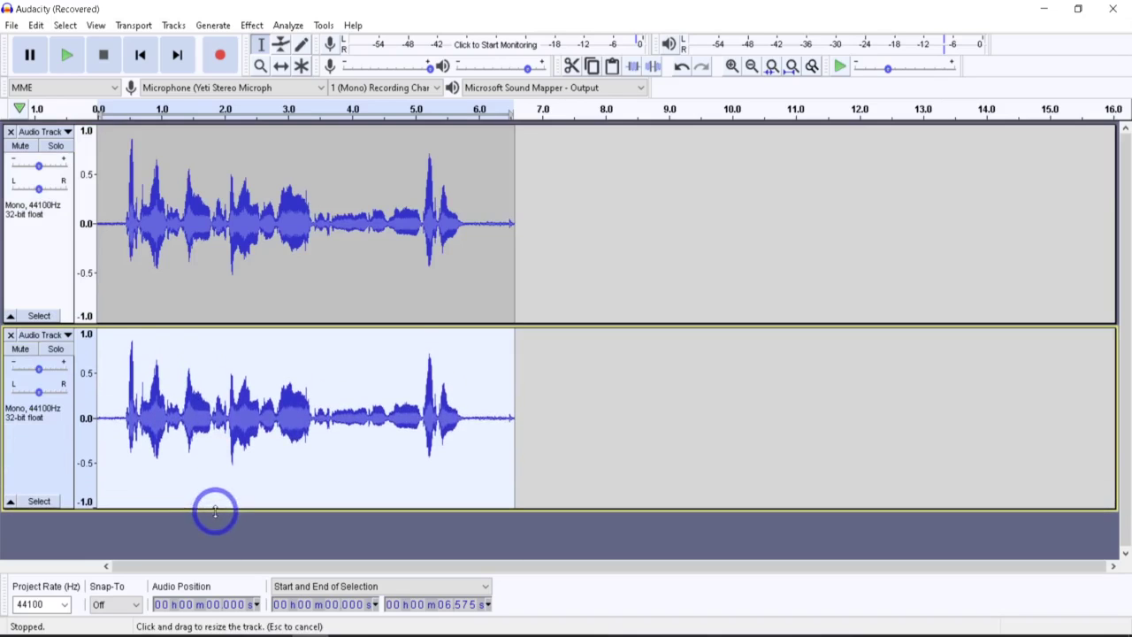
pyautogui.click(280, 65)
pyautogui.moveTo(313, 394); pyautogui.dragTo(730, 394)
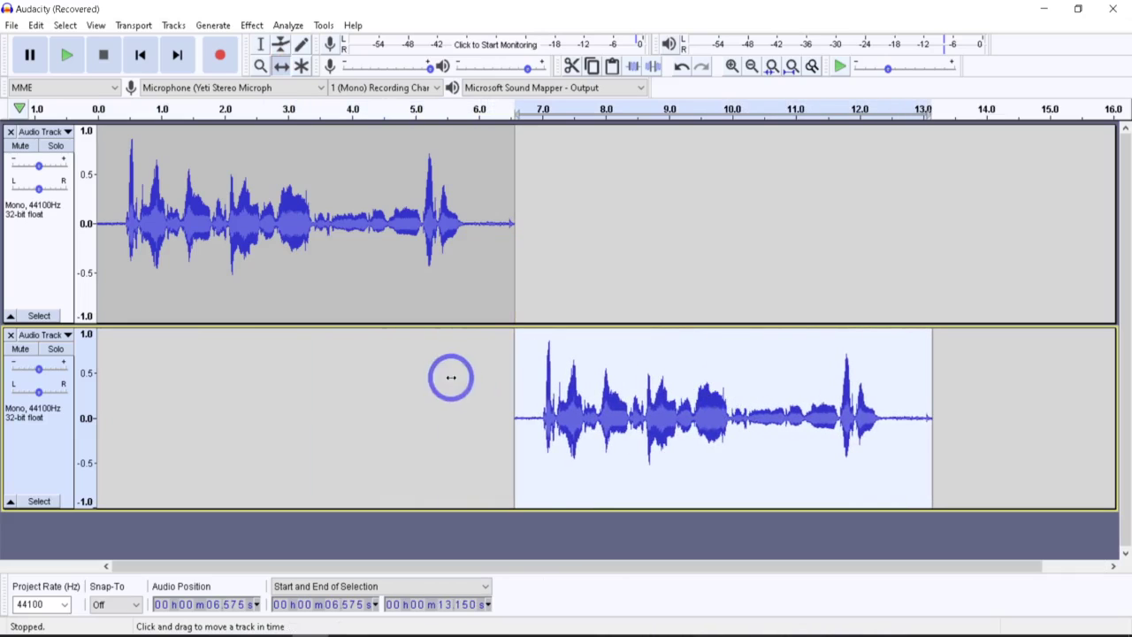
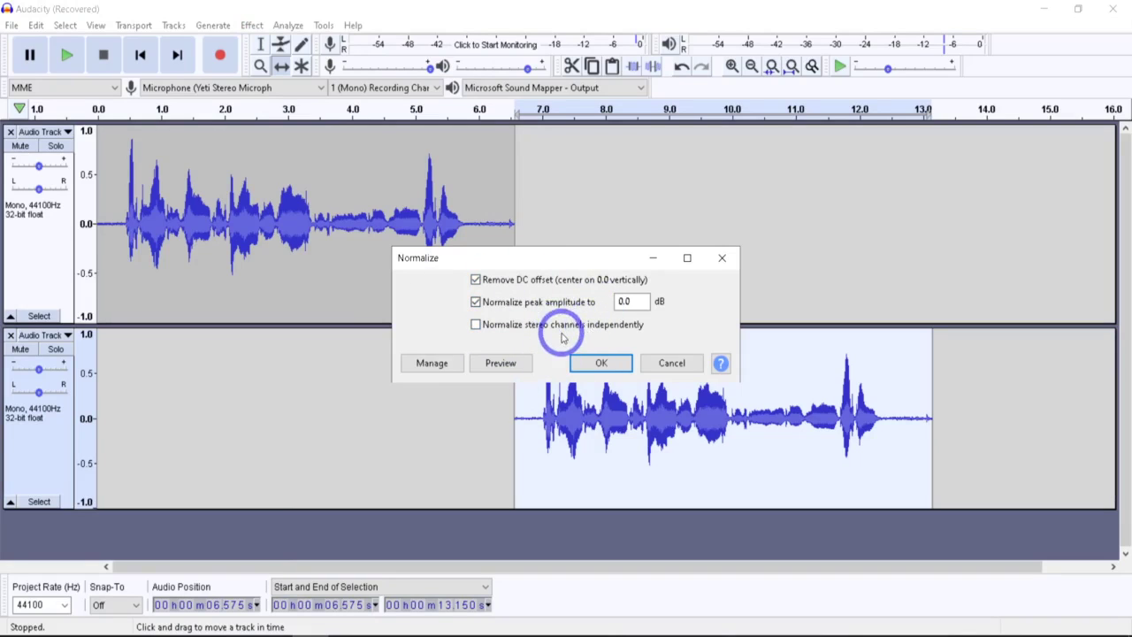
# Step: Open the Normalize effect for the copied recording and switch DC offset removal off and back on
pyautogui.press('Return')
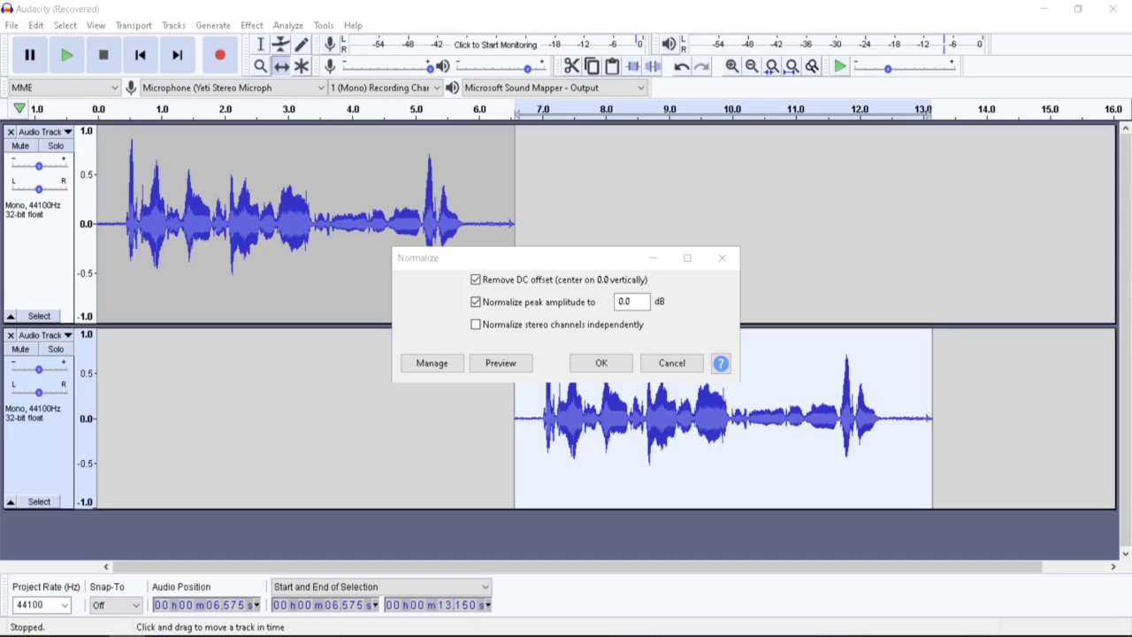
pyautogui.click(475, 279)
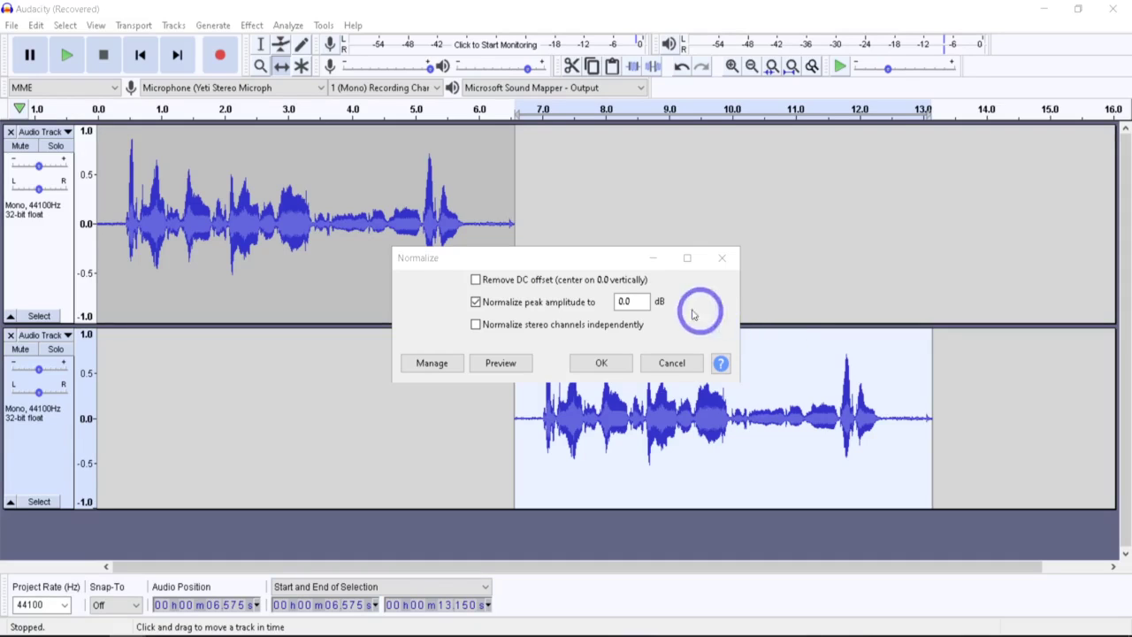
pyautogui.click(475, 280)
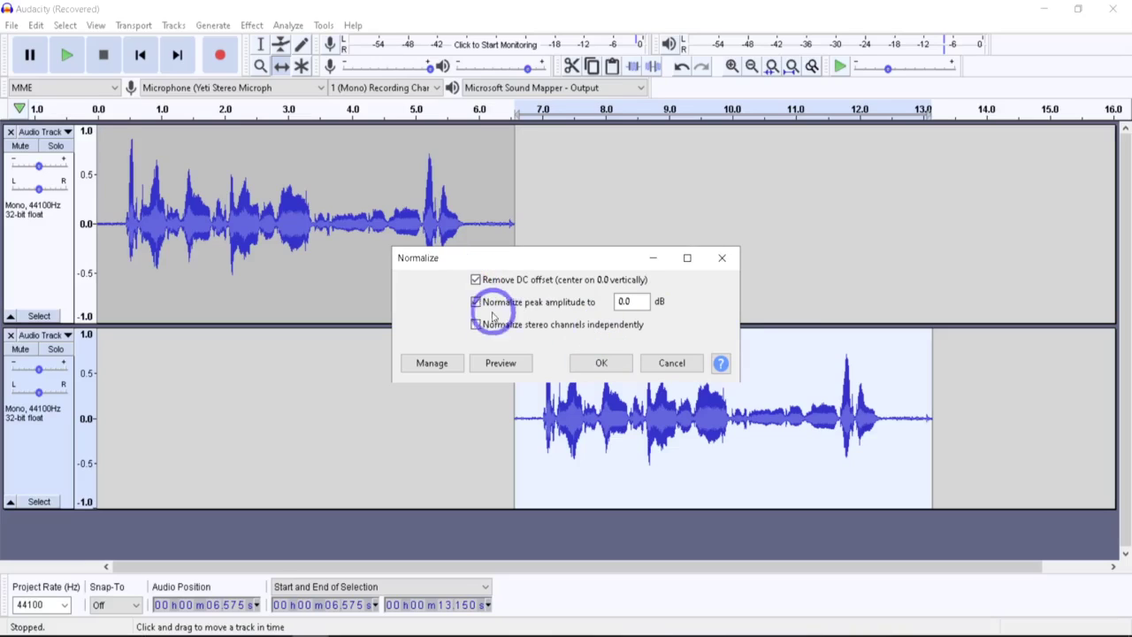
# Step: Try a normalized peak amplitude of 1 dB for the copied recording and replace it with -1 dB
pyautogui.click(641, 302)
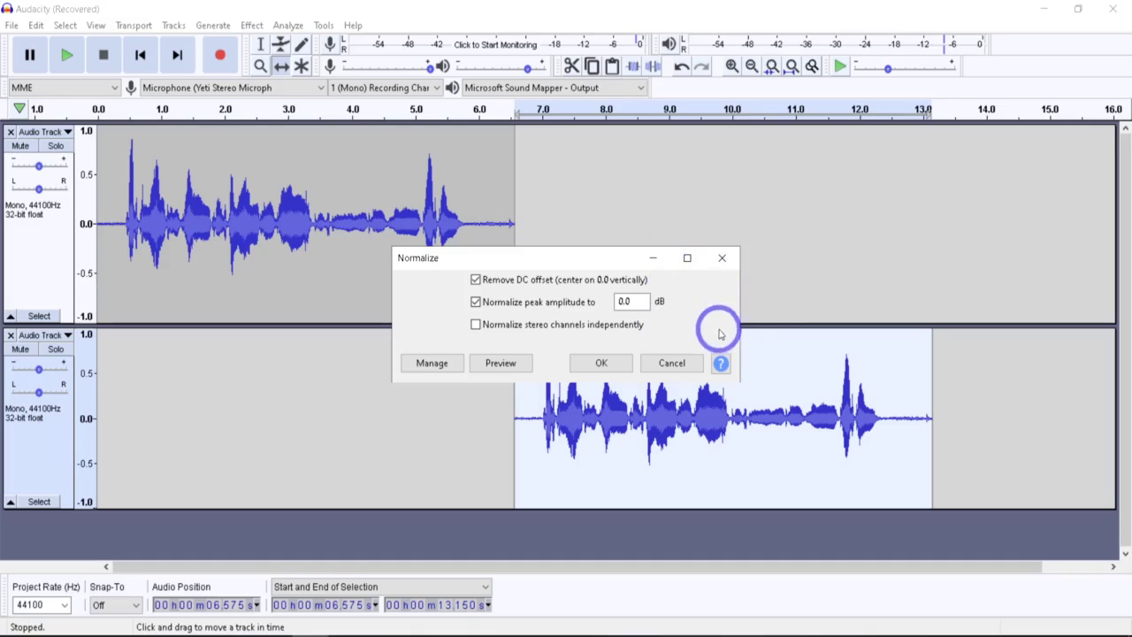
pyautogui.press('BackSpace')
pyautogui.press('BackSpace')
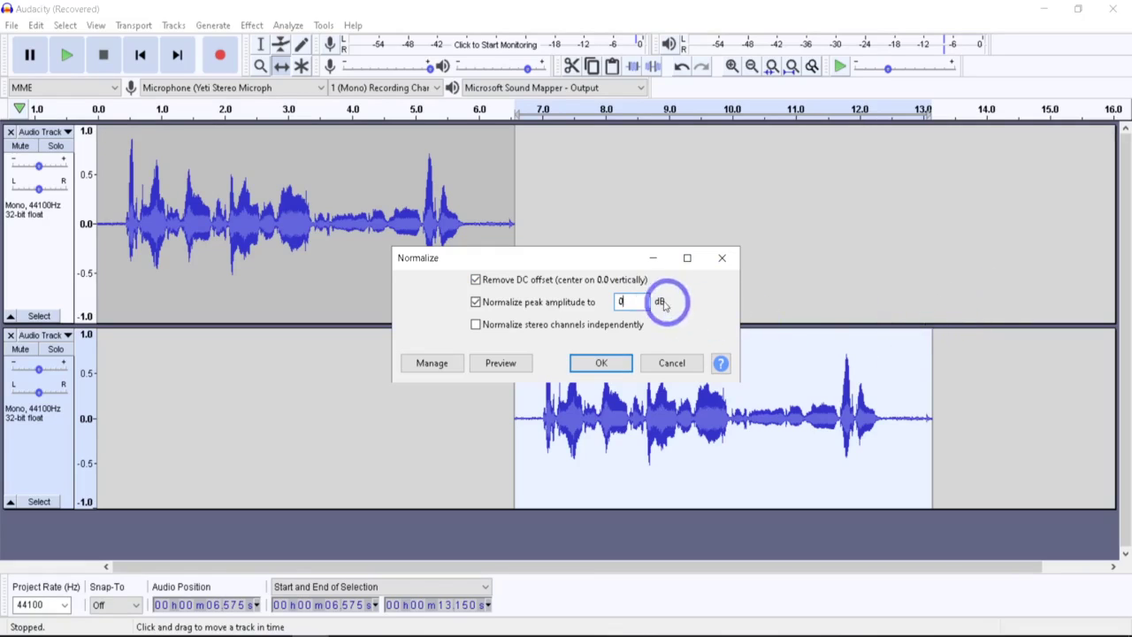
pyautogui.doubleClick(619, 301)
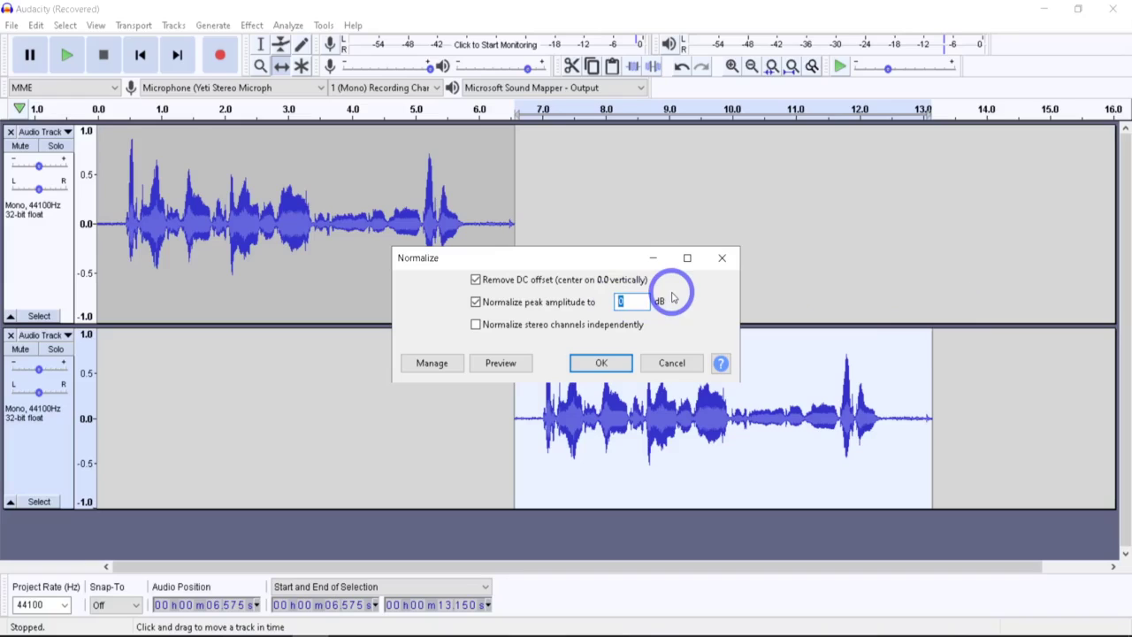
pyautogui.write('1')
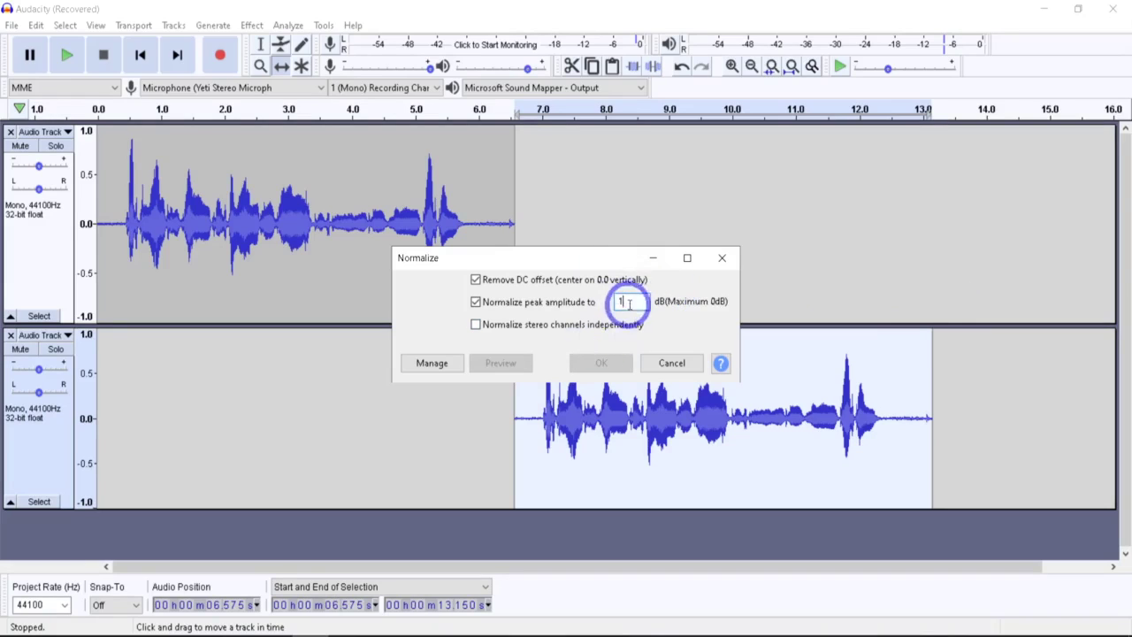
pyautogui.press('BackSpace')
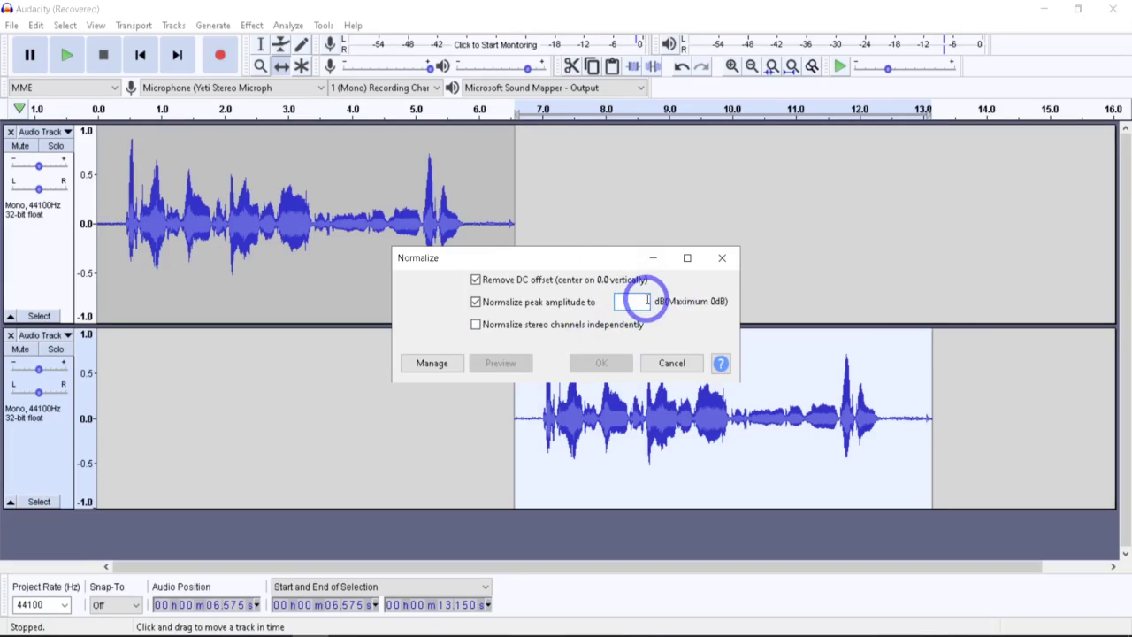
pyautogui.write('-1')
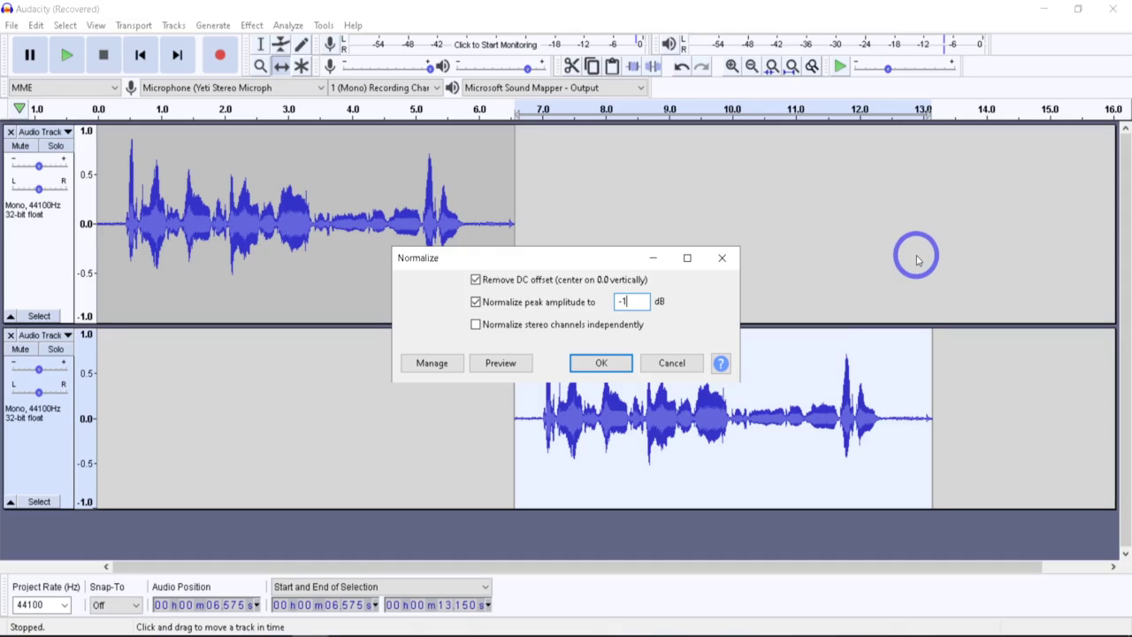
pyautogui.click(544, 381)
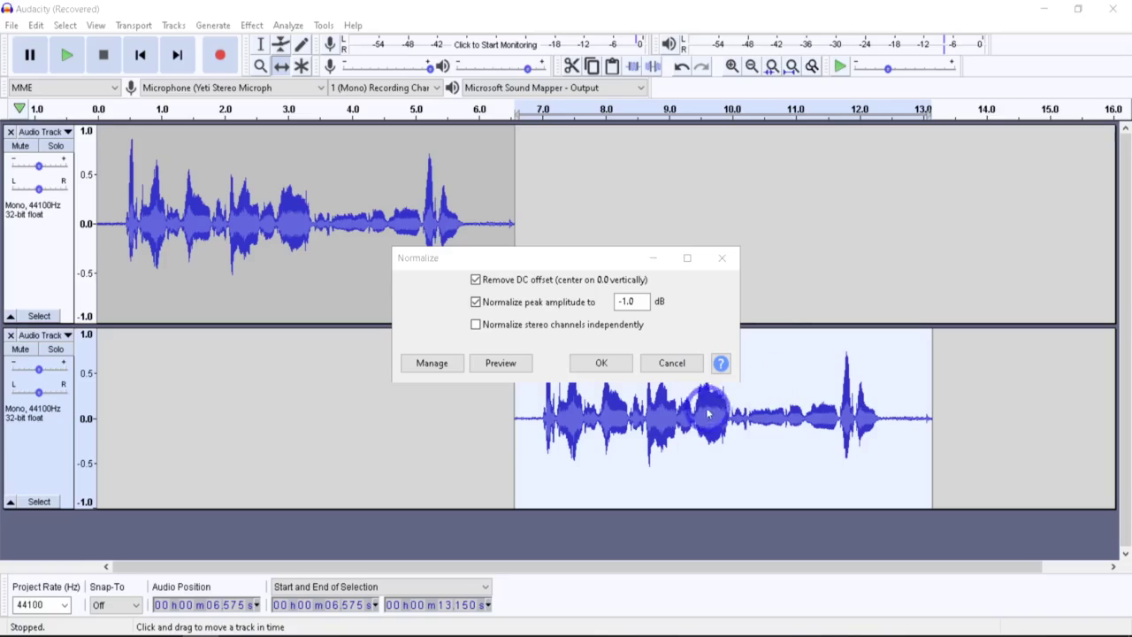
# Step: Normalize the copied recording to a peak amplitude of 0 dB with DC offset removal enabled
pyautogui.click(632, 301)
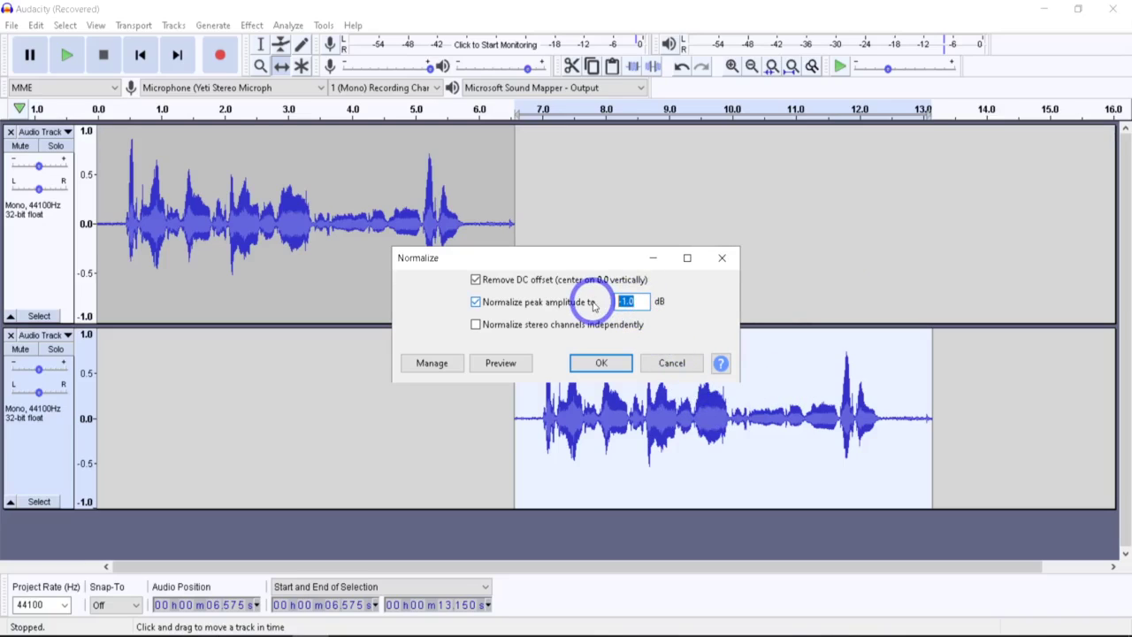
pyautogui.write('0')
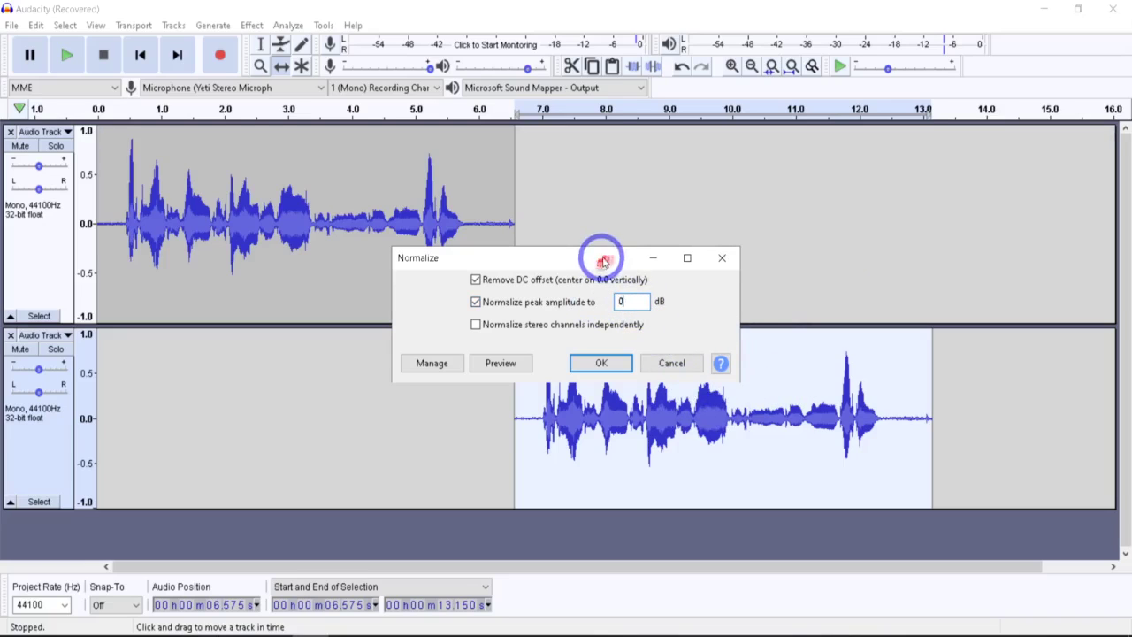
pyautogui.moveTo(605, 260); pyautogui.dragTo(724, 176)
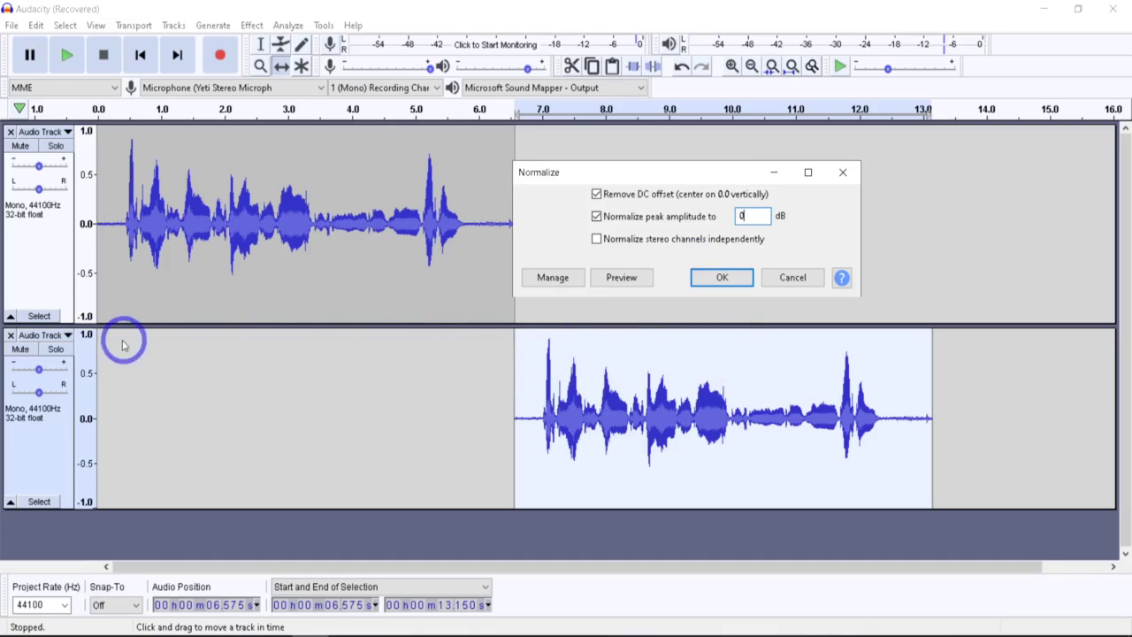
pyautogui.click(727, 280)
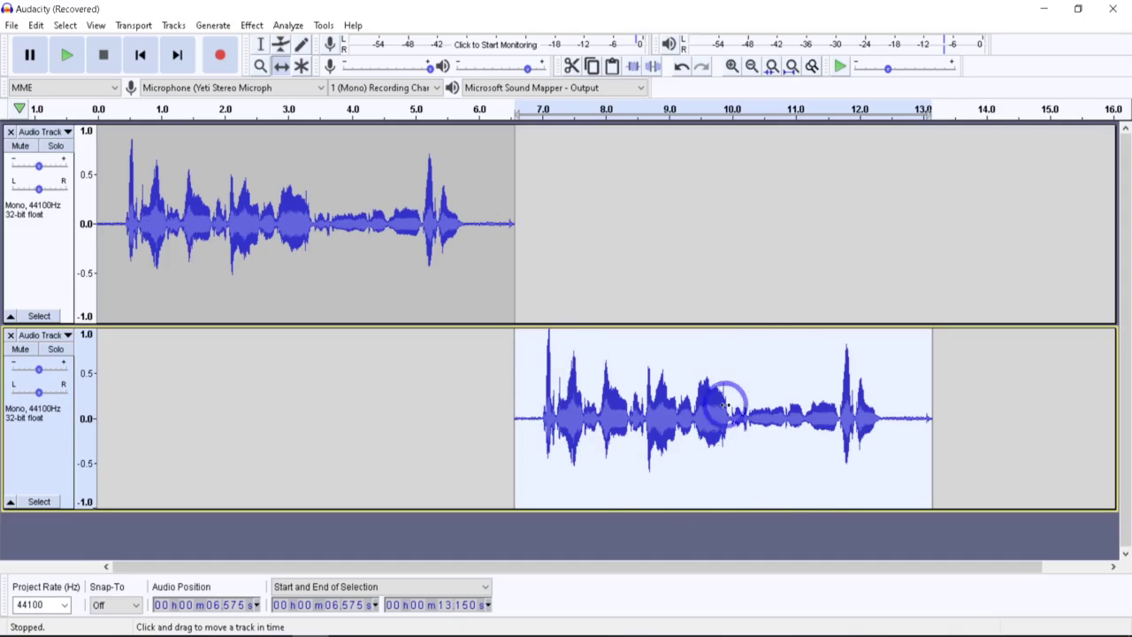
# Step: Try compressing the copied recording with make-up gain for 0 dB enabled, then undo the compression
pyautogui.moveTo(737, 404)
pyautogui.mouseDown()
pyautogui.moveTo(765, 414)
pyautogui.moveTo(739, 403)
pyautogui.mouseUp()
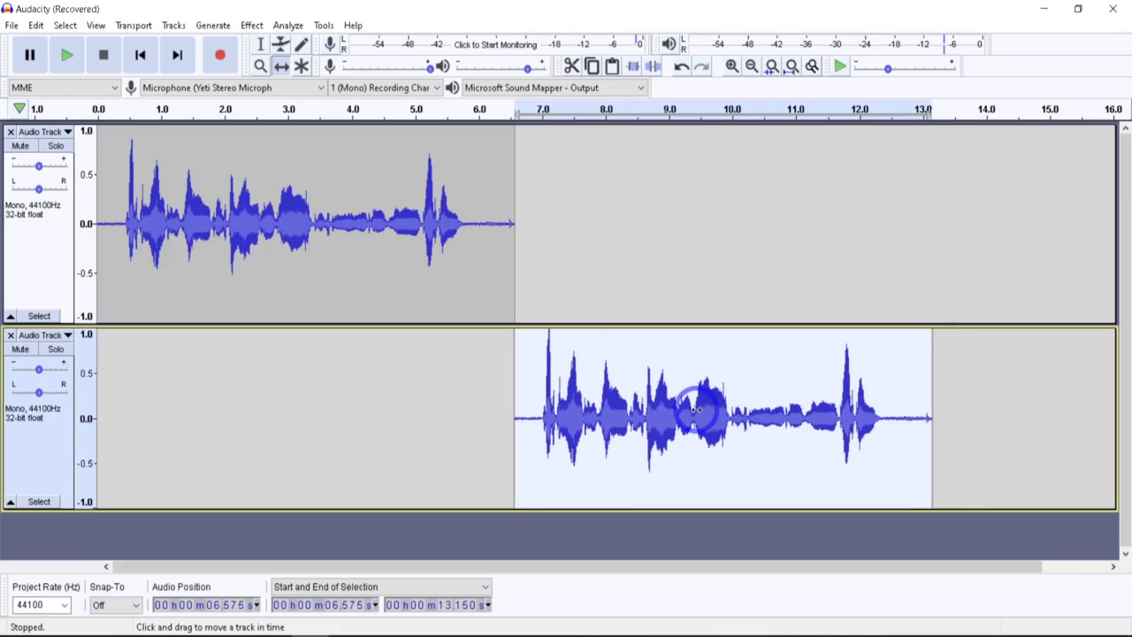
pyautogui.click(251, 25)
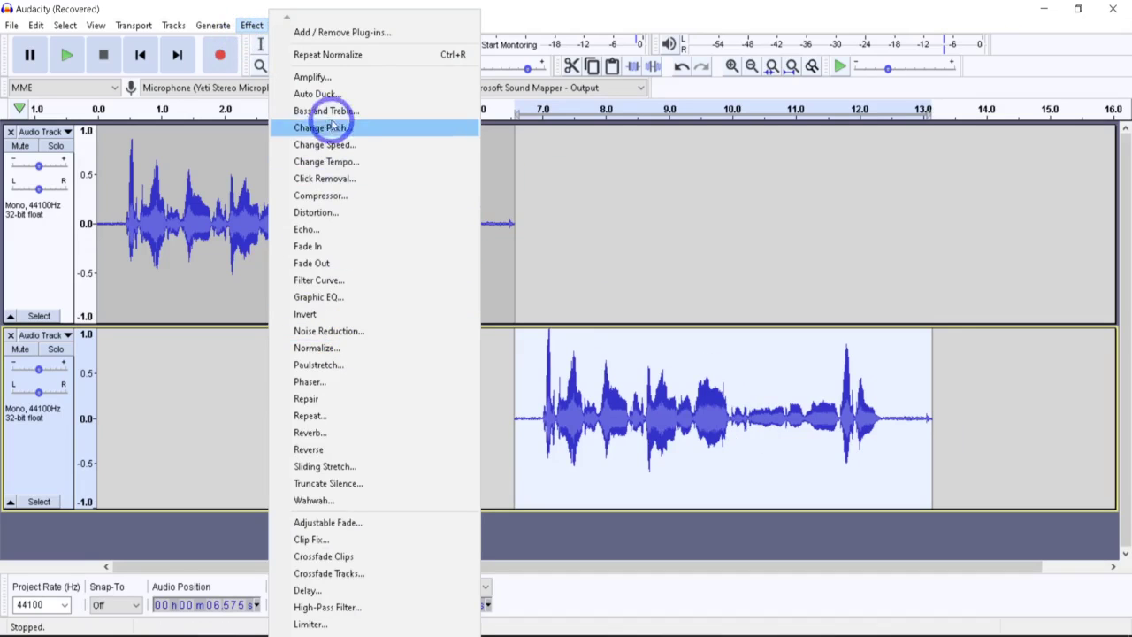
pyautogui.click(339, 198)
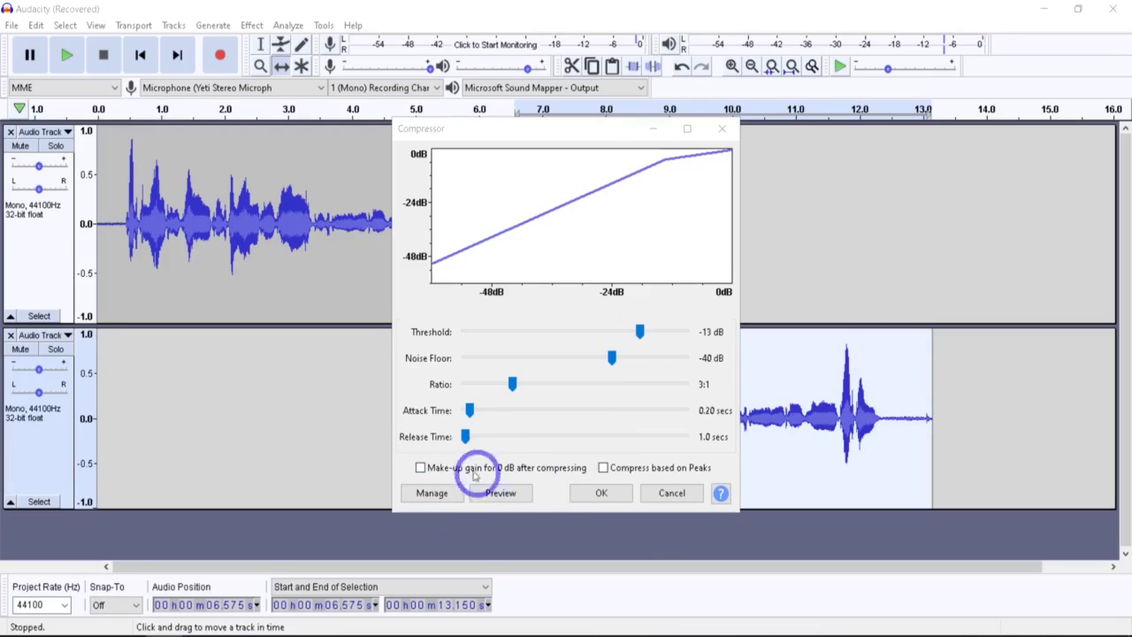
pyautogui.click(421, 468)
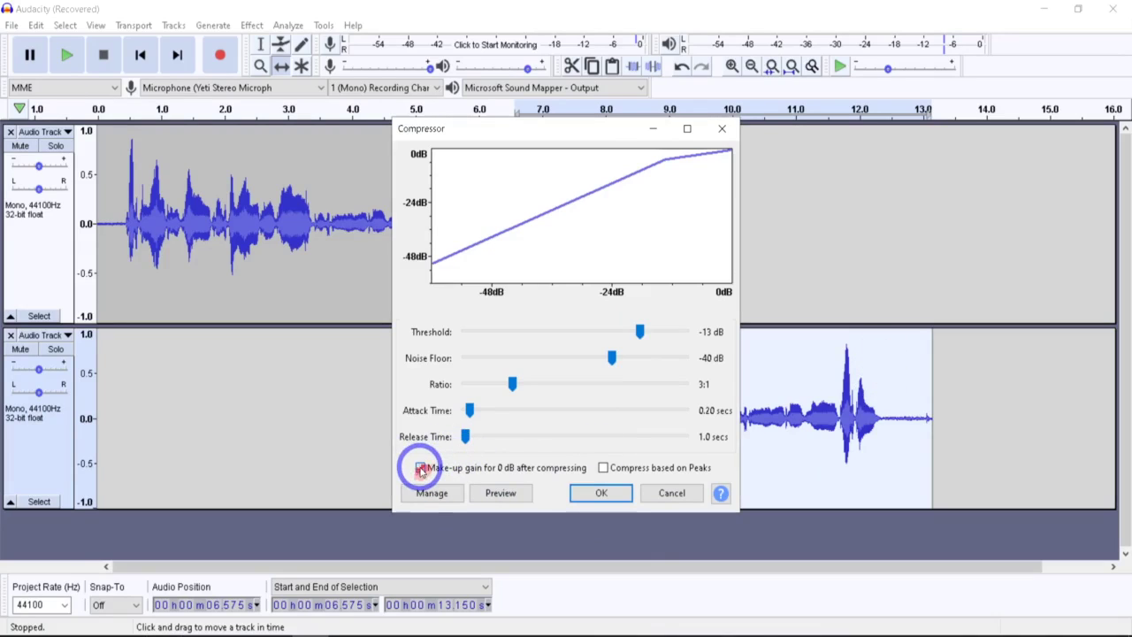
pyautogui.click(613, 492)
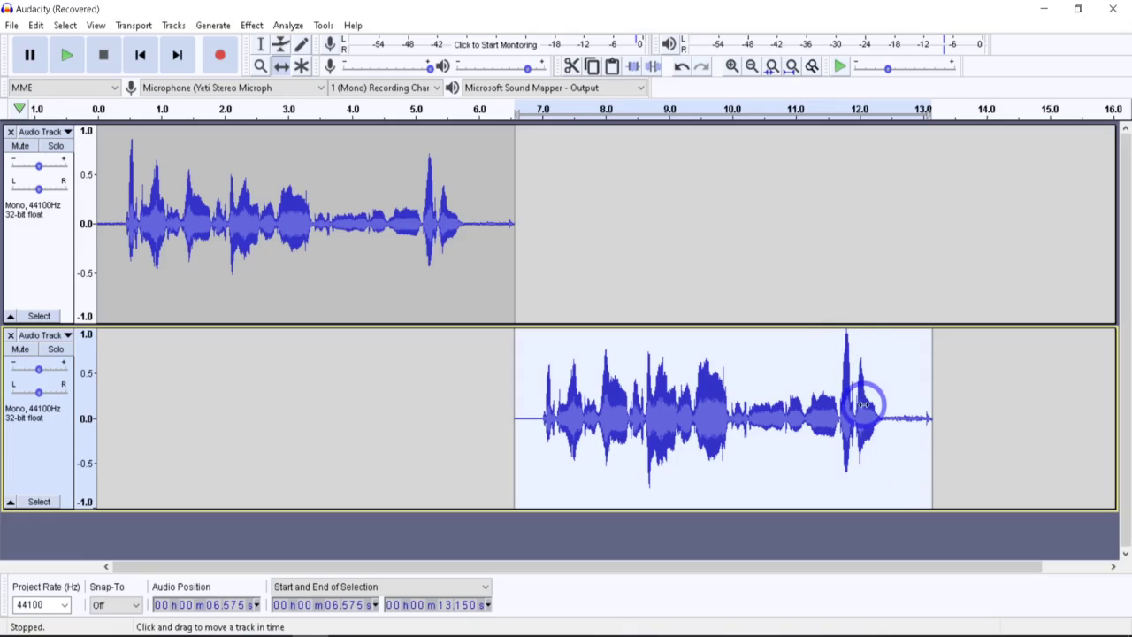
pyautogui.hotkey('ctrl', 'z')
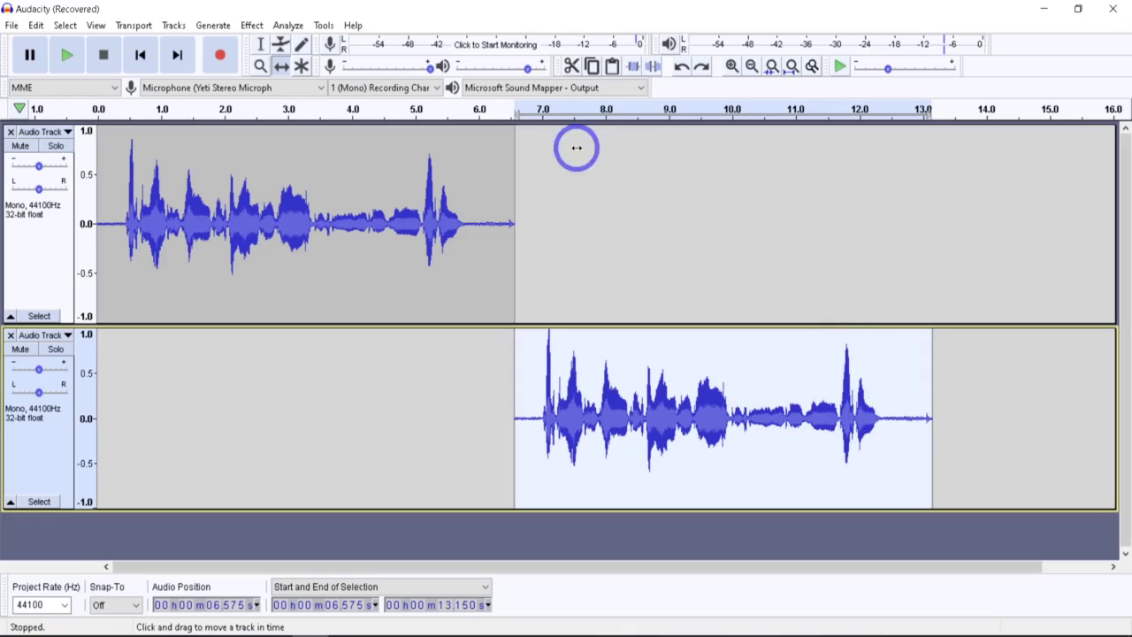
# Step: Compress the copied recording with a -13 dB threshold, -40 dB noise floor and 3:1 ratio, with make-up gain switched off
pyautogui.click(253, 27)
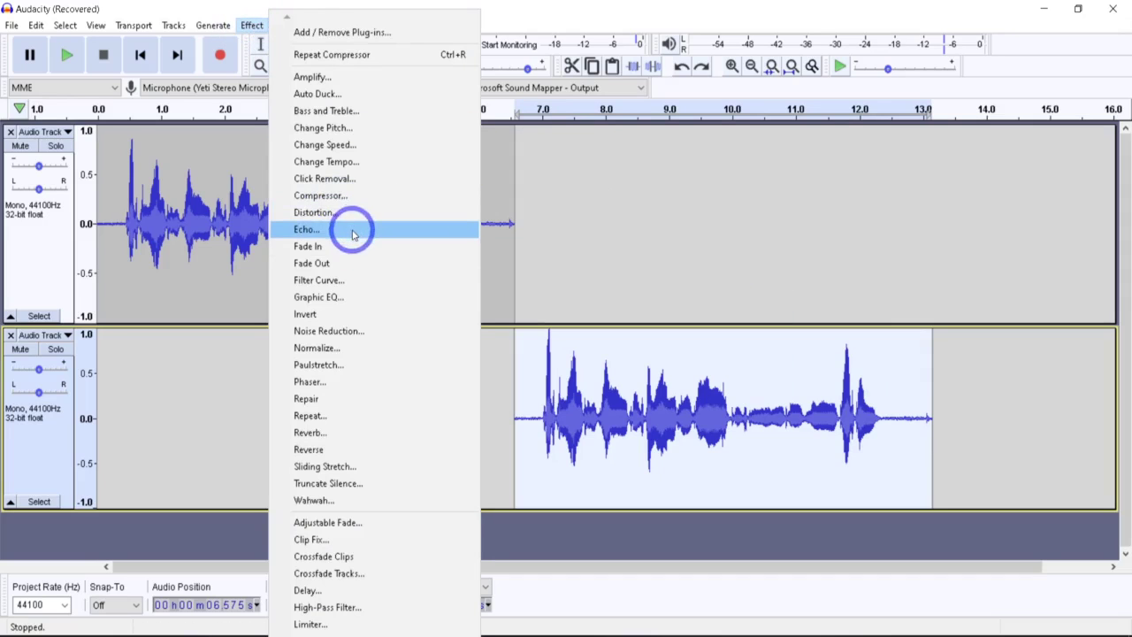
pyautogui.click(350, 194)
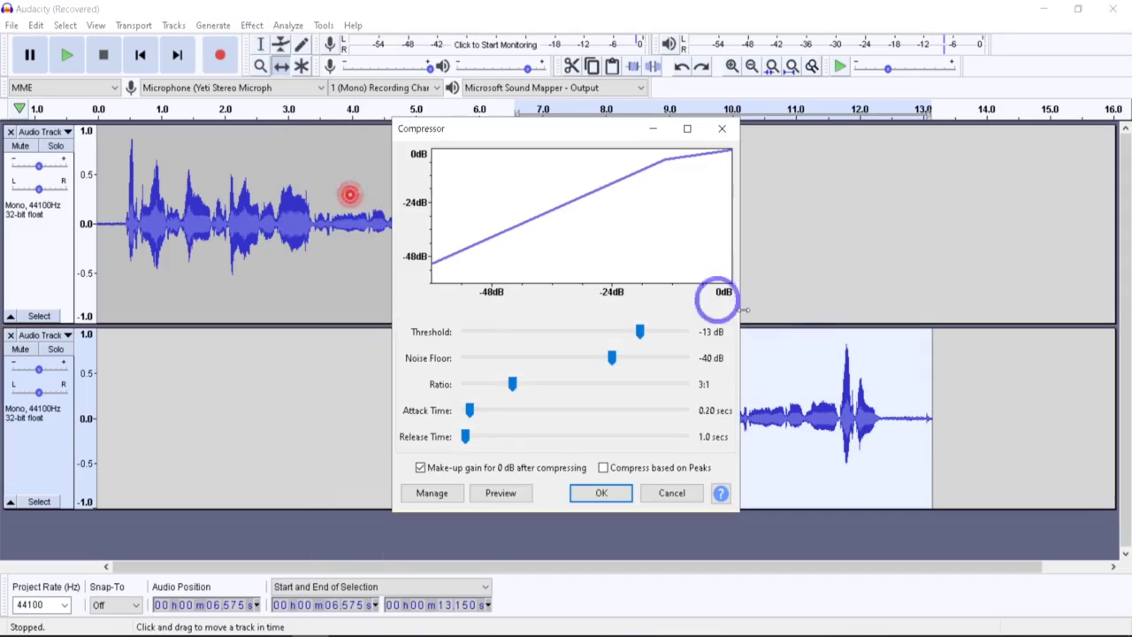
pyautogui.click(422, 468)
pyautogui.click(604, 491)
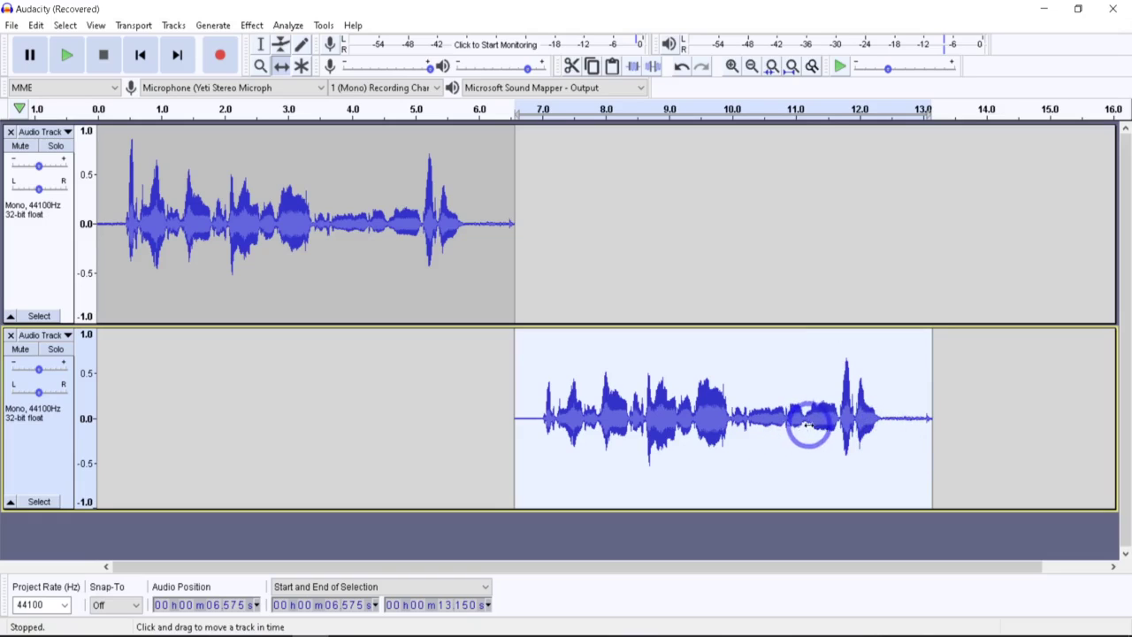
# Step: Try amplifying the compressed copy by 4.0 dB with clipping allowed, then undo the amplification
pyautogui.click(254, 31)
pyautogui.click(309, 77)
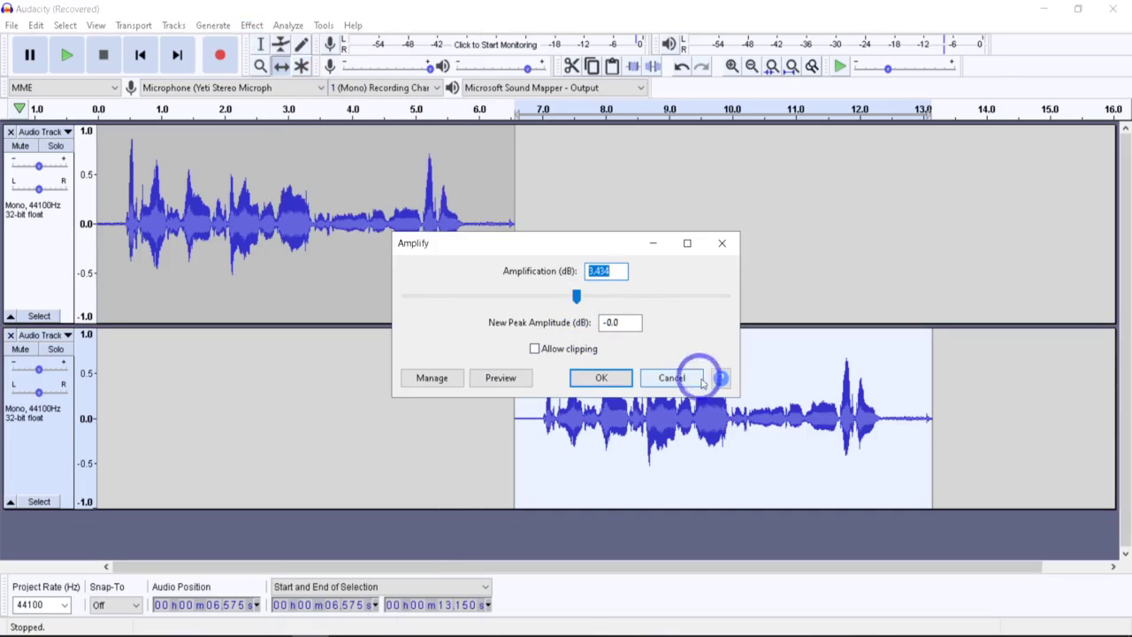
pyautogui.moveTo(575, 298); pyautogui.dragTo(578, 305)
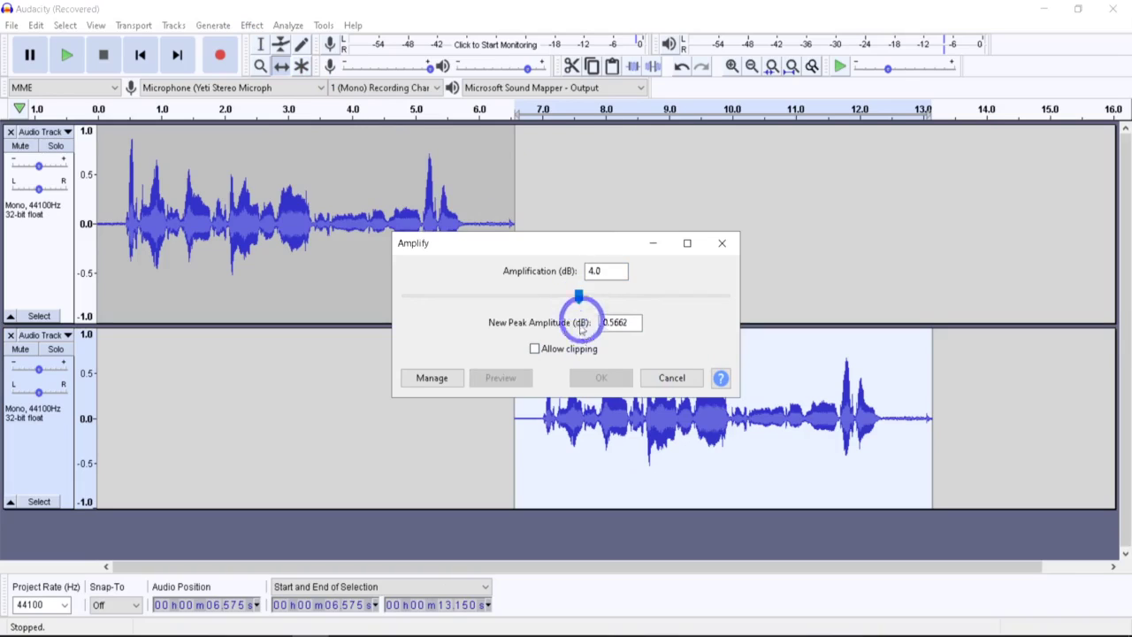
pyautogui.click(534, 348)
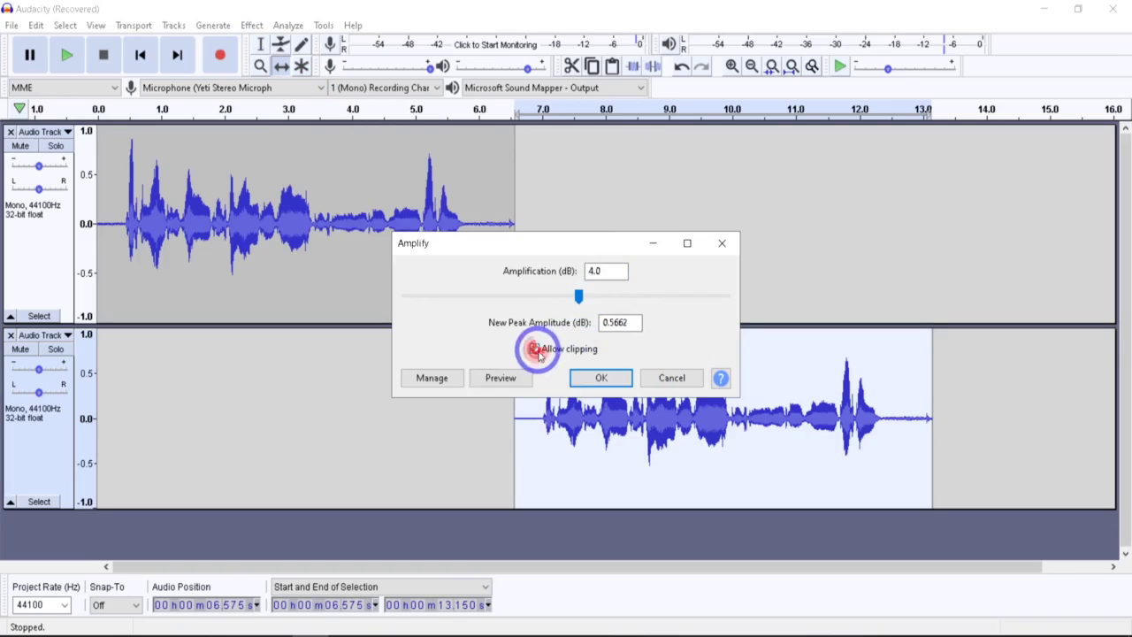
pyautogui.click(585, 378)
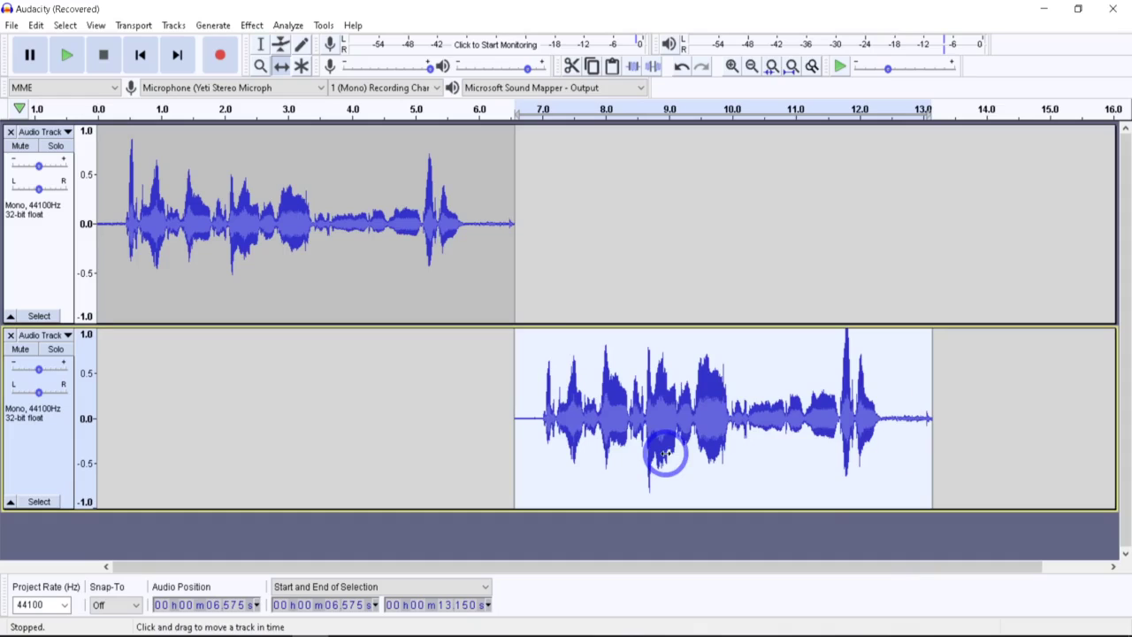
pyautogui.hotkey('ctrl', 'z')
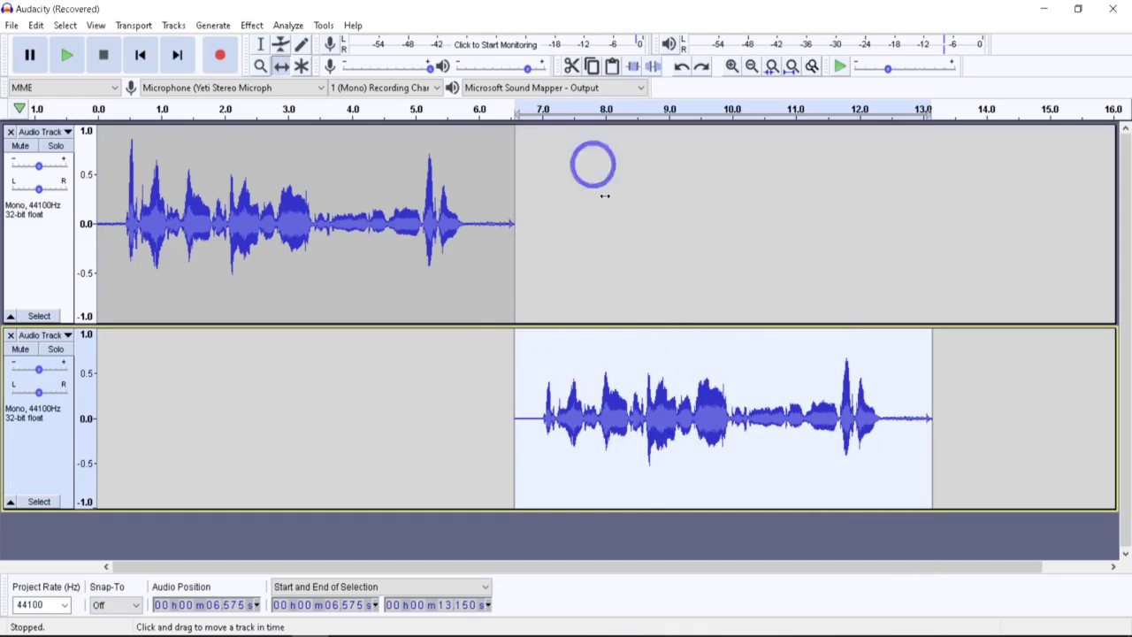
# Step: Select the quiet passage of the copied recording from about 9.996 to 11.680 seconds
pyautogui.click(260, 44)
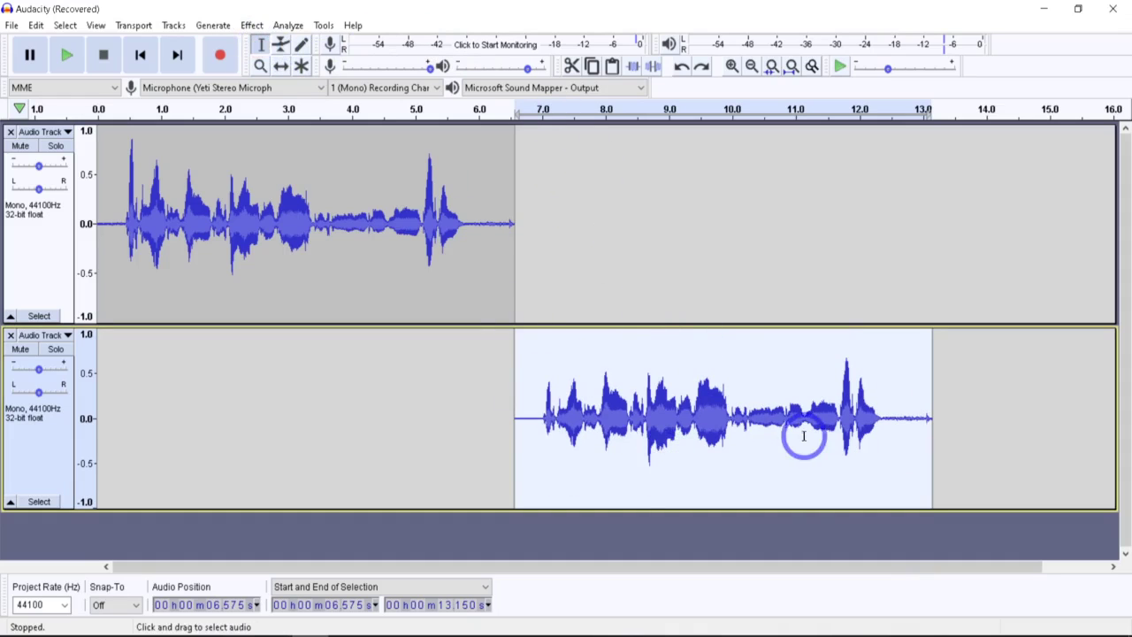
pyautogui.moveTo(733, 402); pyautogui.dragTo(837, 412)
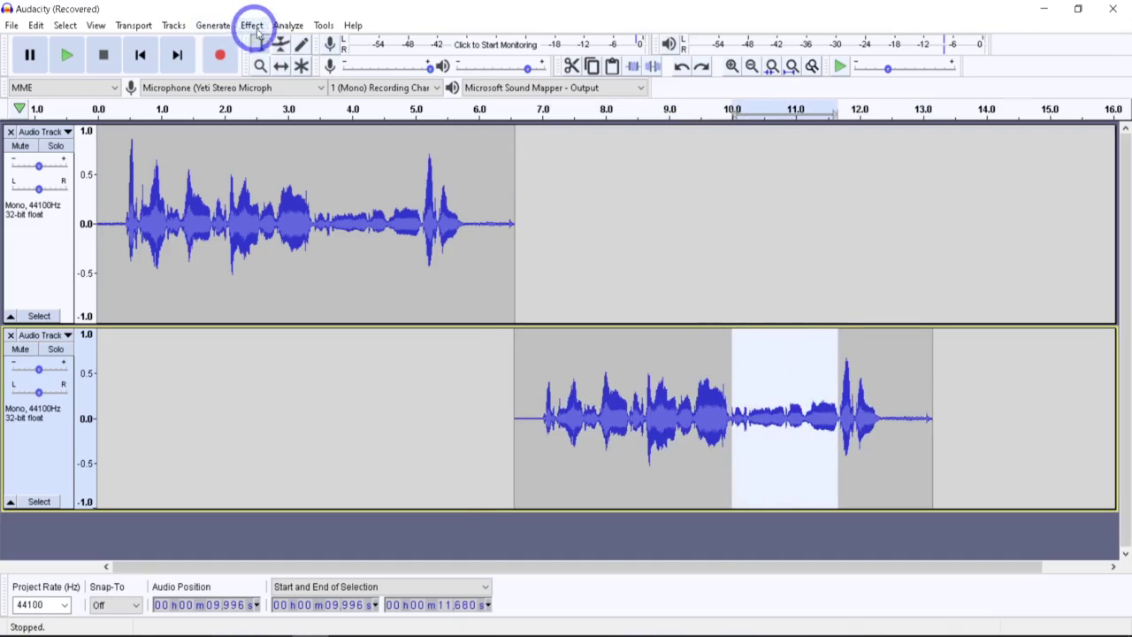
# Step: Try amplifying the selected quiet passage by 13.781 dB to a 0.0 dB peak, then undo it
pyautogui.click(252, 26)
pyautogui.click(311, 71)
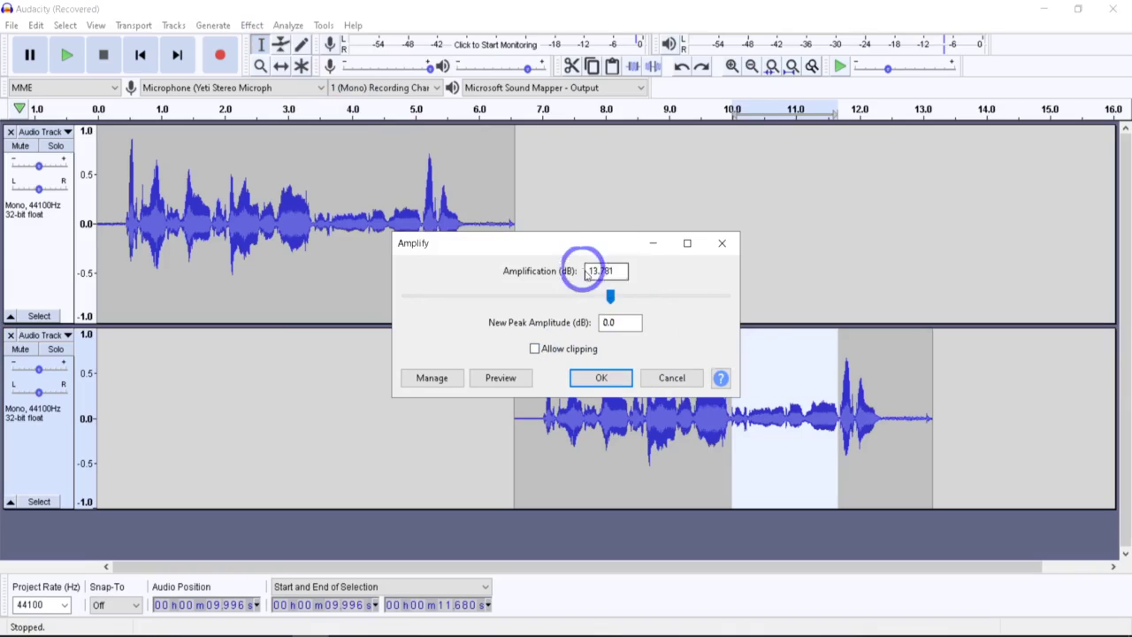
pyautogui.moveTo(594, 248); pyautogui.dragTo(486, 216)
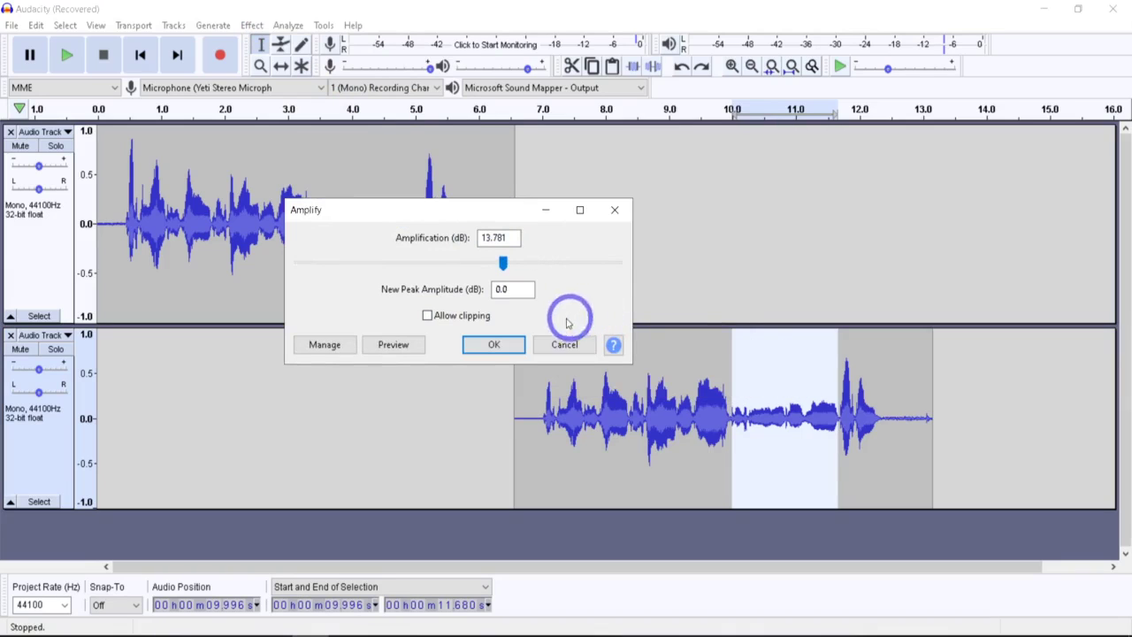
pyautogui.click(510, 344)
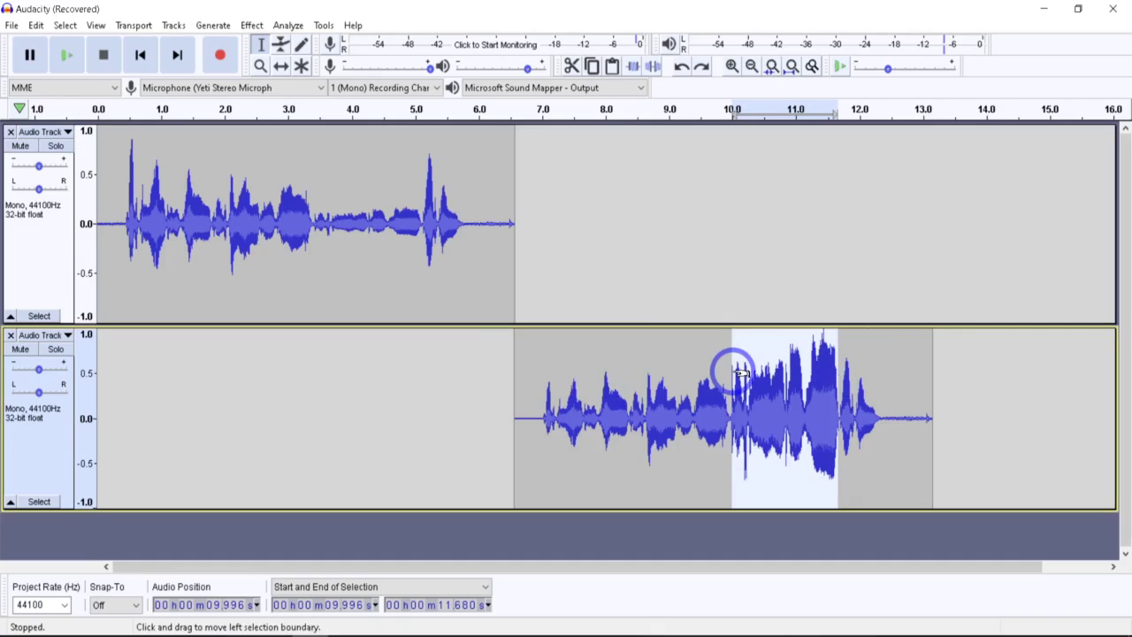
pyautogui.hotkey('ctrl', 'z')
# Step: Amplify the selected quiet passage by less than the proposed gain, bringing its level close to the surrounding speech
pyautogui.click(279, 26)
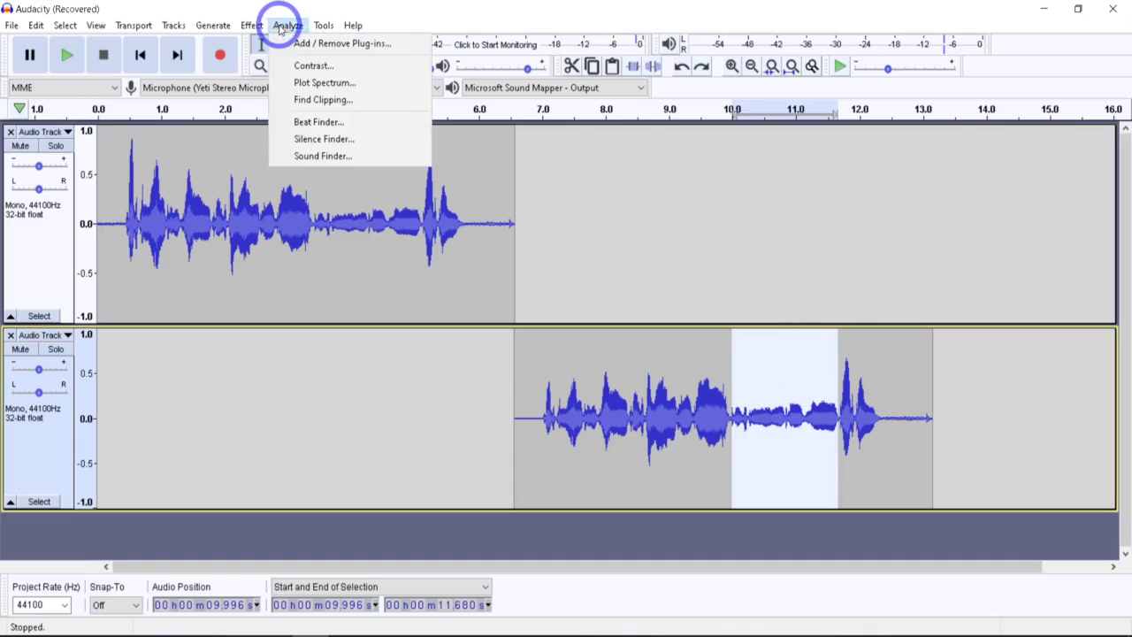
pyautogui.moveTo(251, 24)
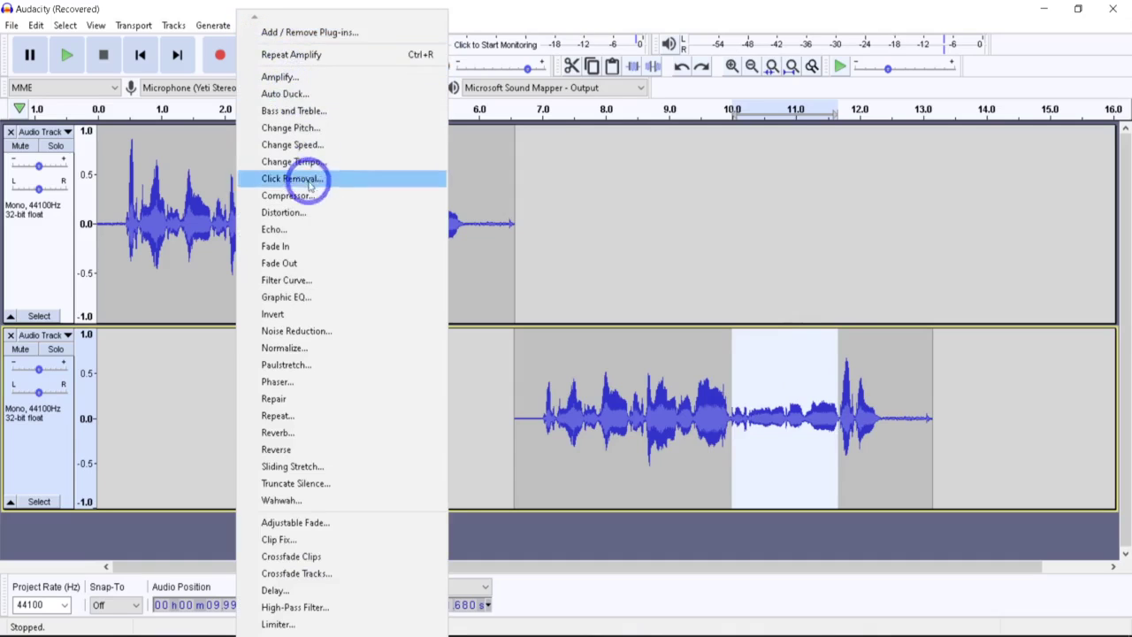
pyautogui.click(300, 77)
pyautogui.moveTo(610, 297); pyautogui.dragTo(603, 300)
pyautogui.click(601, 378)
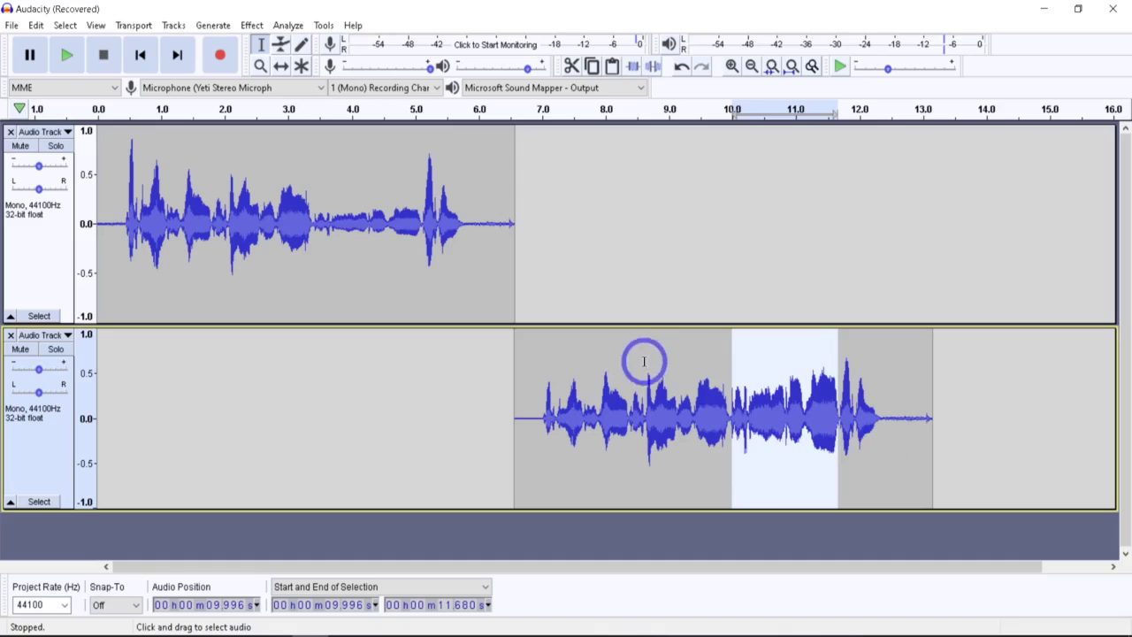
# Step: Select the whole copied recording on the second track and amplify it by 3.434 dB
pyautogui.click(56, 432)
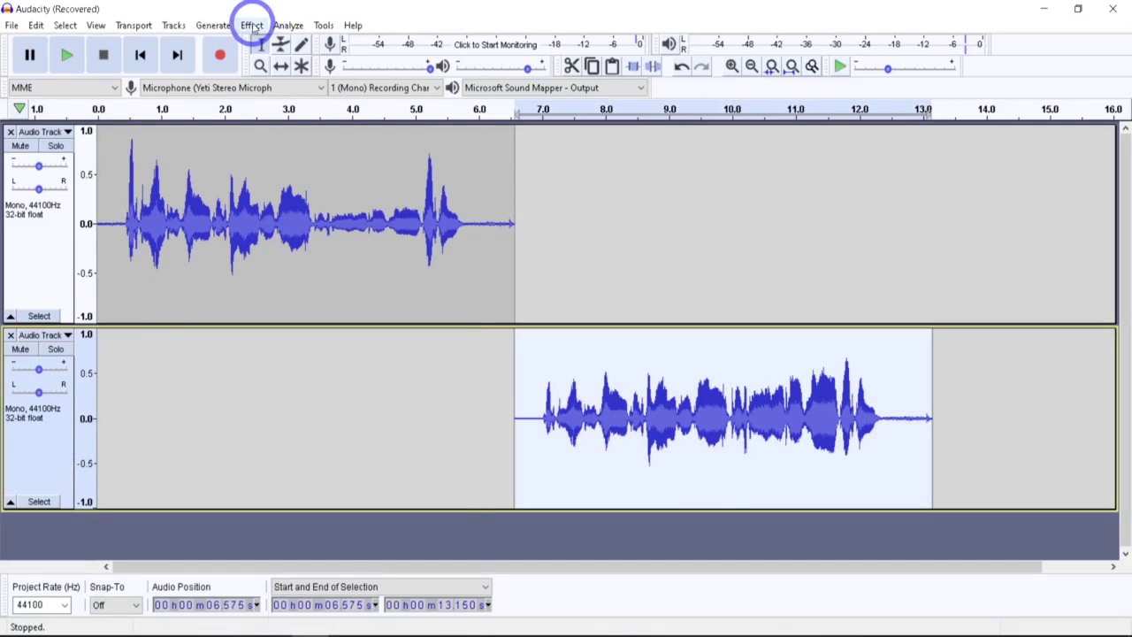
pyautogui.click(252, 25)
pyautogui.click(305, 76)
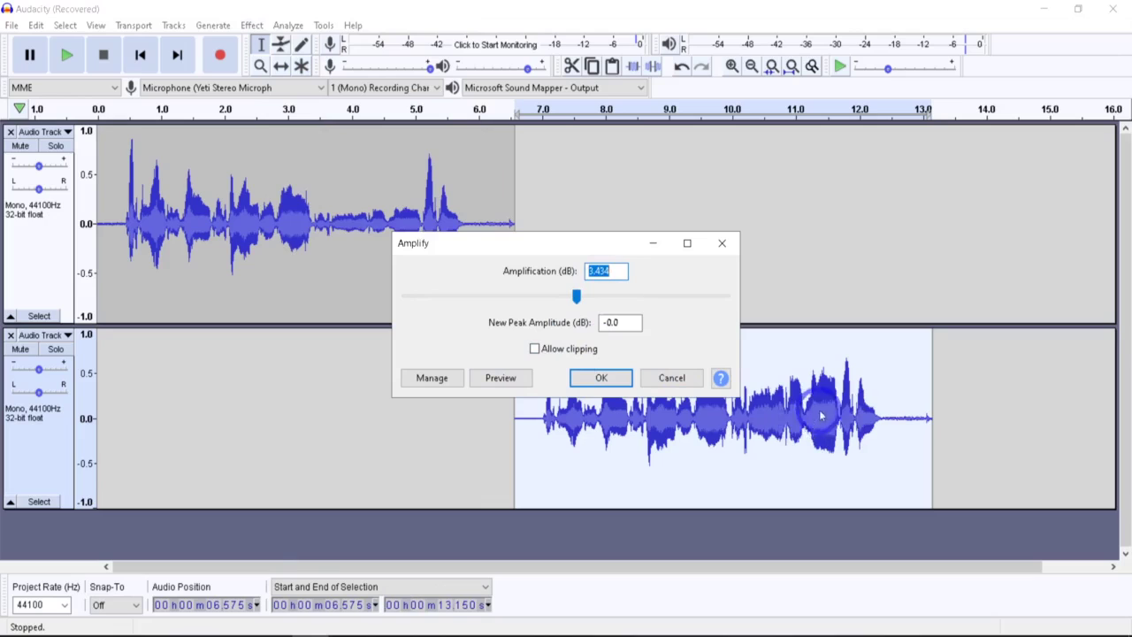
pyautogui.click(601, 377)
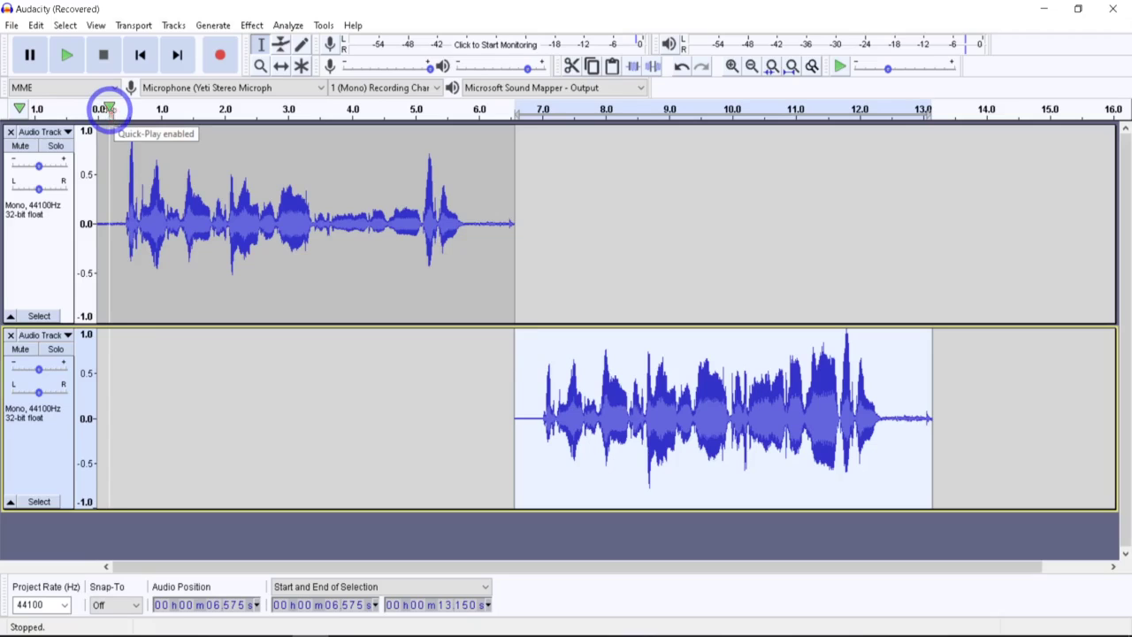
# Step: Play both recordings from near the start of the timeline to compare their loudness, and stop playback
pyautogui.click(108, 111)
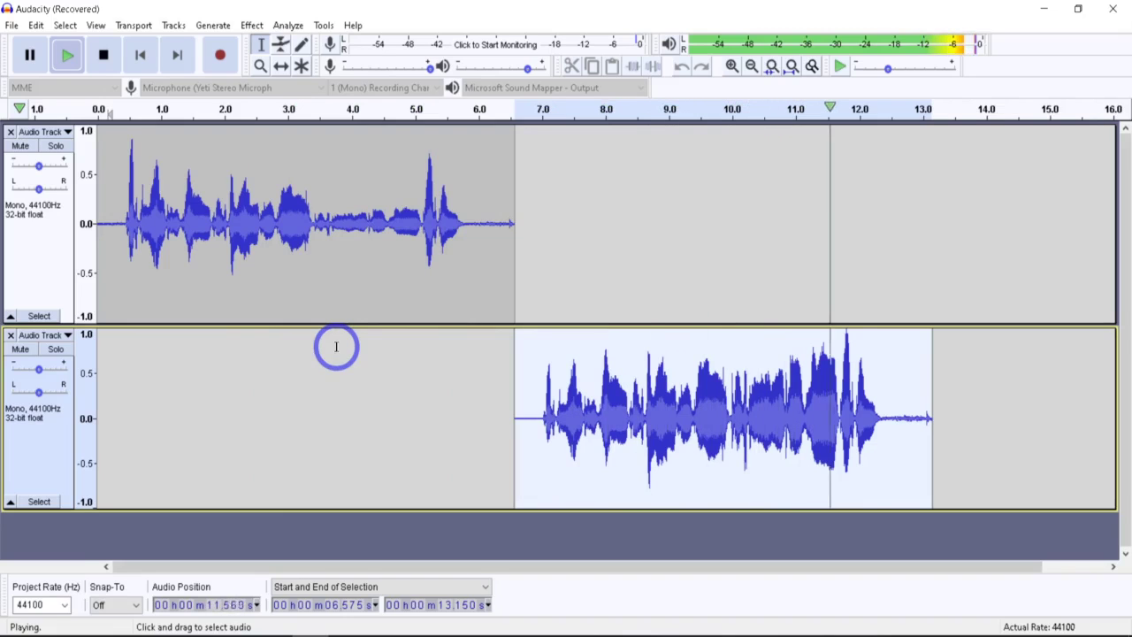
pyautogui.click(103, 55)
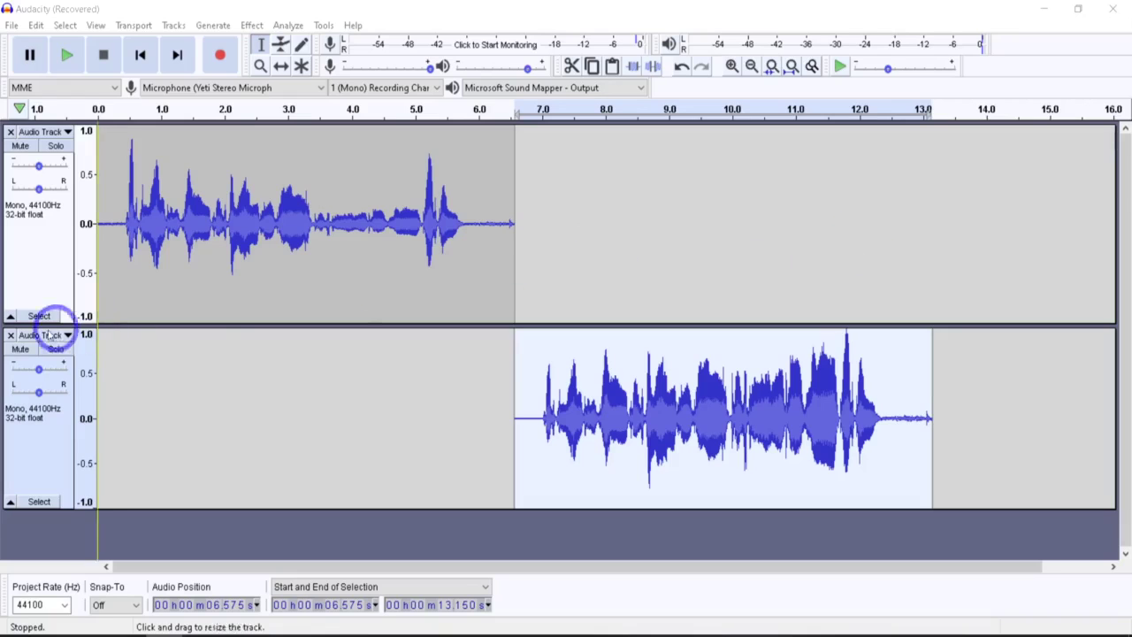
# Step: Delete both audio tracks and record a new voice clip about 6.3 seconds long
pyautogui.click(10, 335)
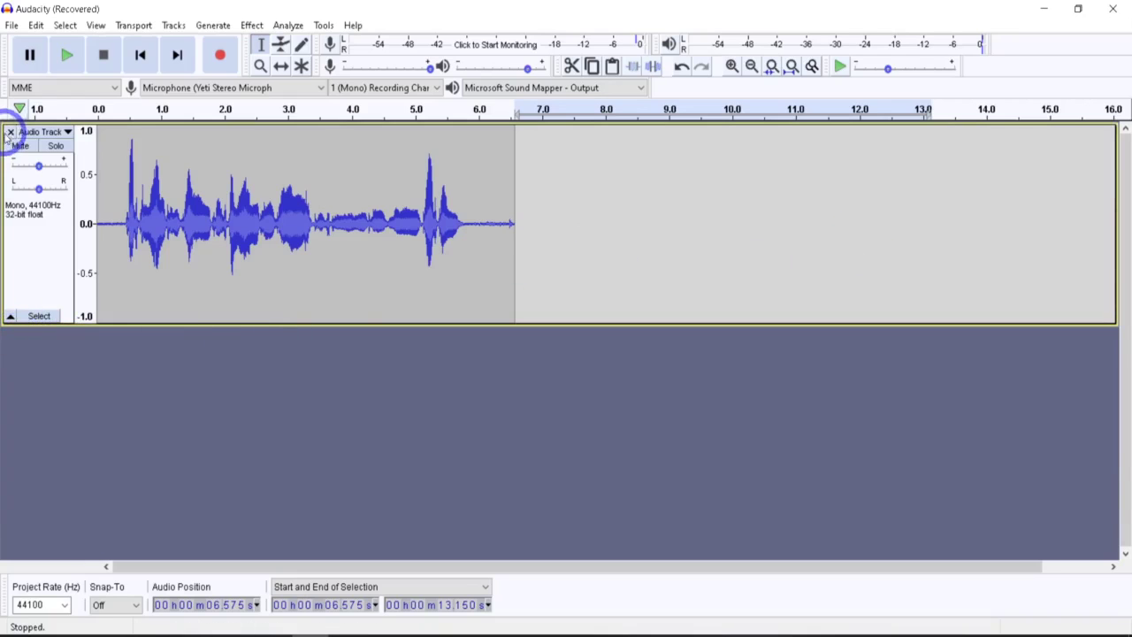
pyautogui.click(11, 133)
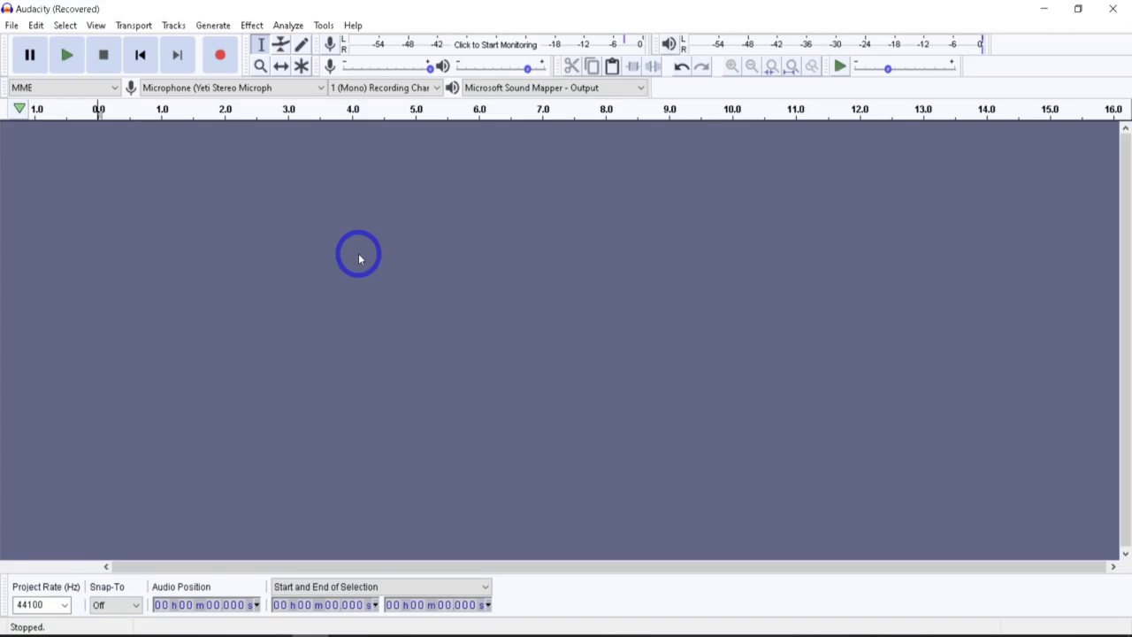
pyautogui.click(222, 56)
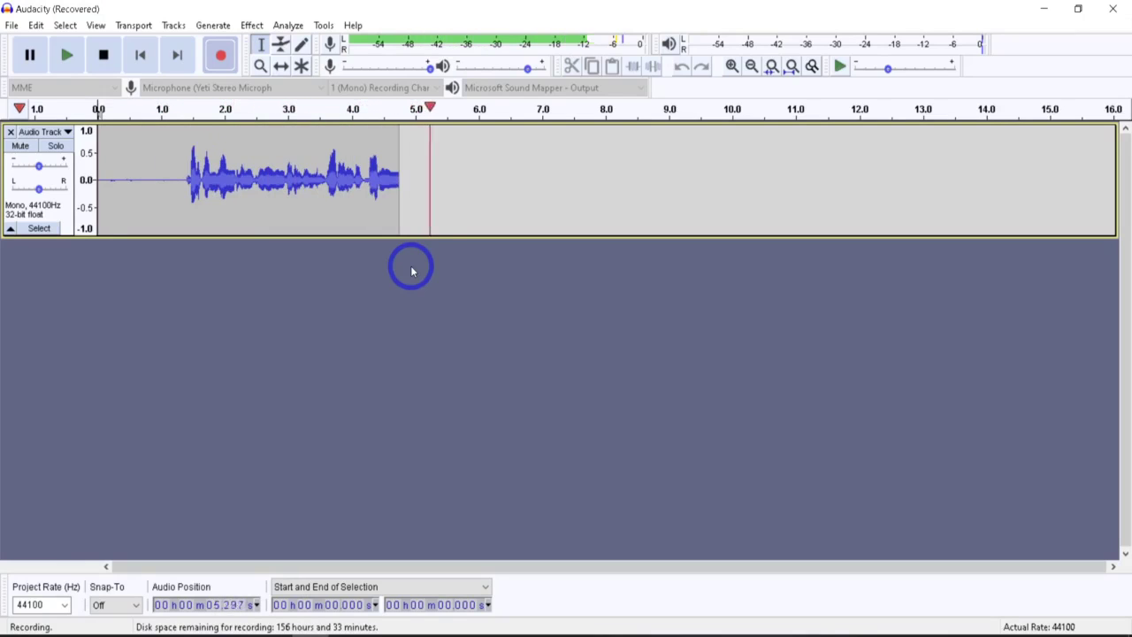
pyautogui.click(103, 53)
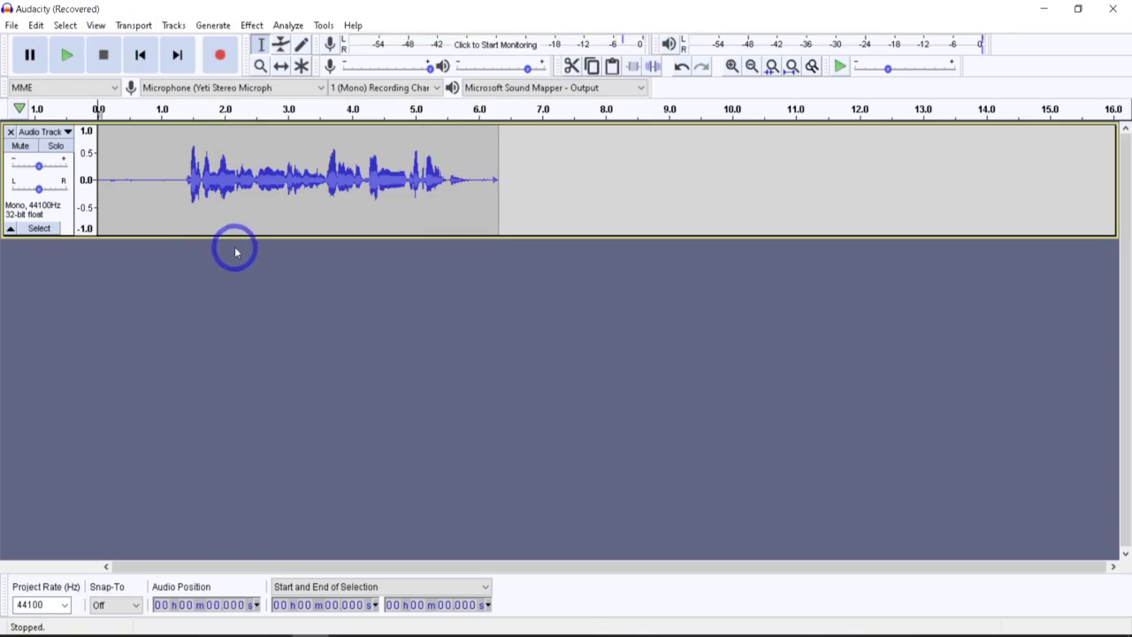
# Step: Enlarge the new track and capture a noise profile from the silent first 1.324 seconds of the recording
pyautogui.moveTo(235, 235); pyautogui.dragTo(234, 442)
pyautogui.moveTo(181, 281); pyautogui.dragTo(97, 280)
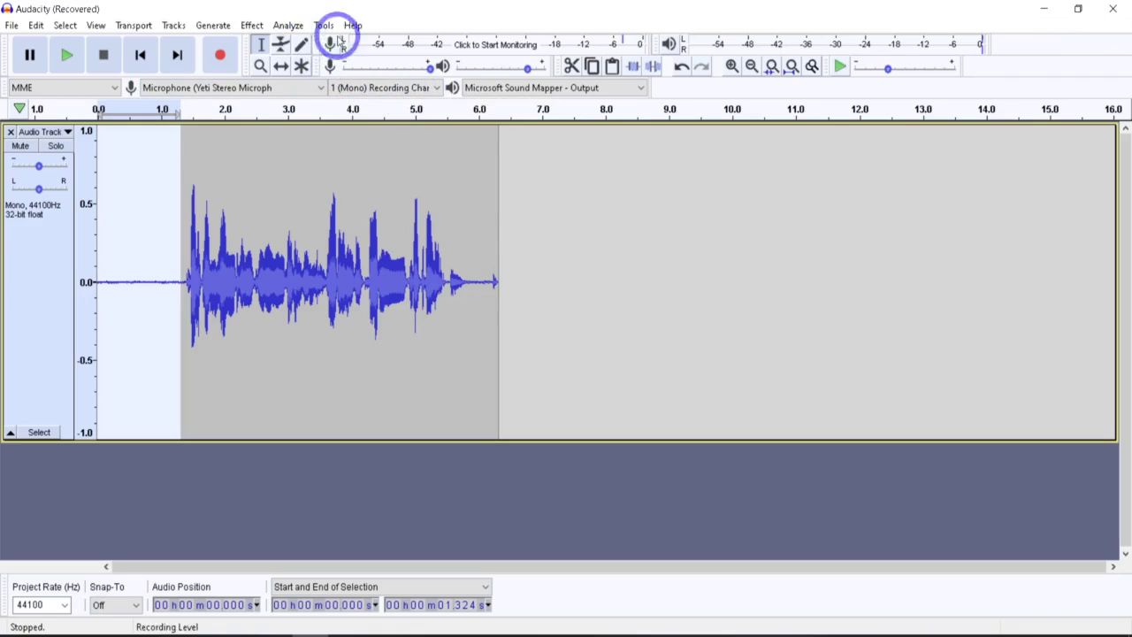
pyautogui.click(251, 26)
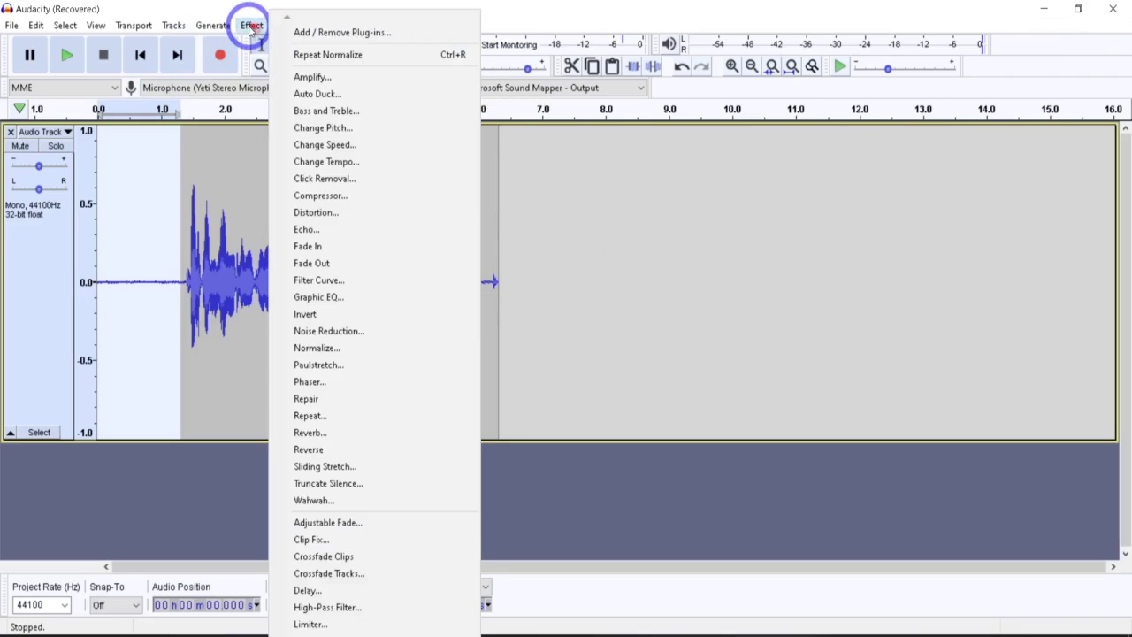
pyautogui.click(313, 339)
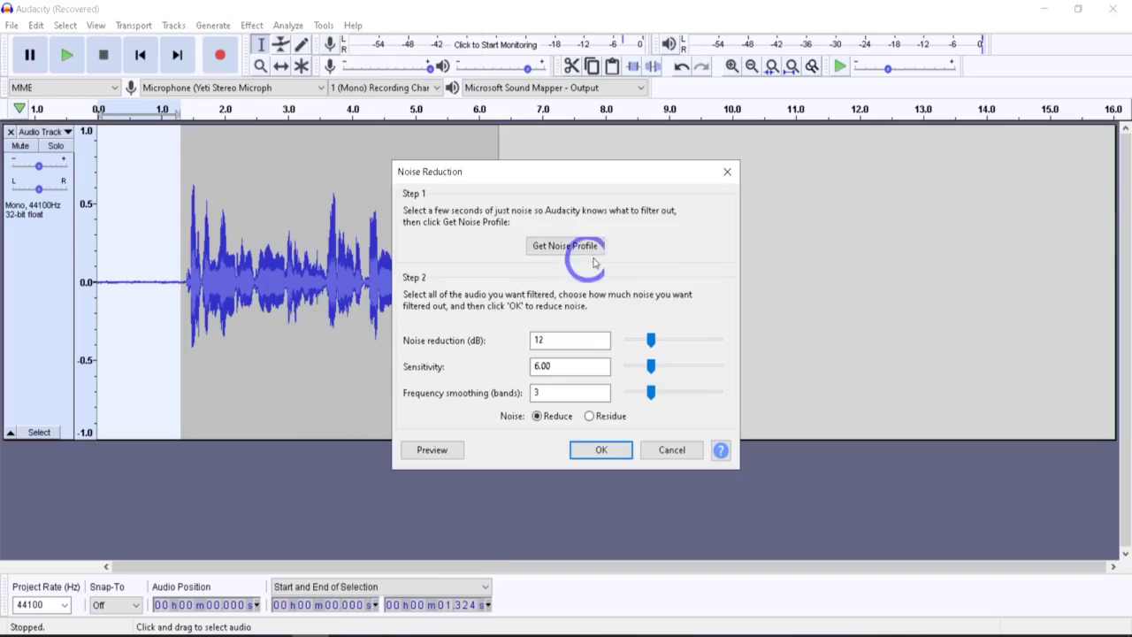
pyautogui.click(566, 246)
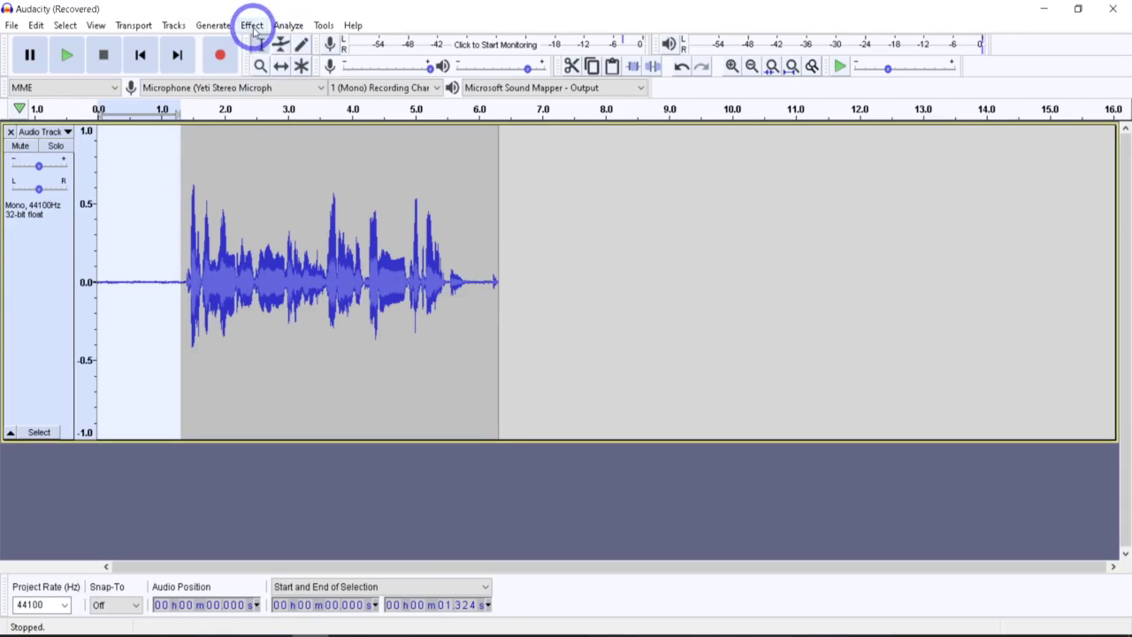
# Step: Apply Noise Reduction to the whole recording with 12 dB reduction, sensitivity 6.00 and 3 frequency smoothing bands
pyautogui.click(51, 294)
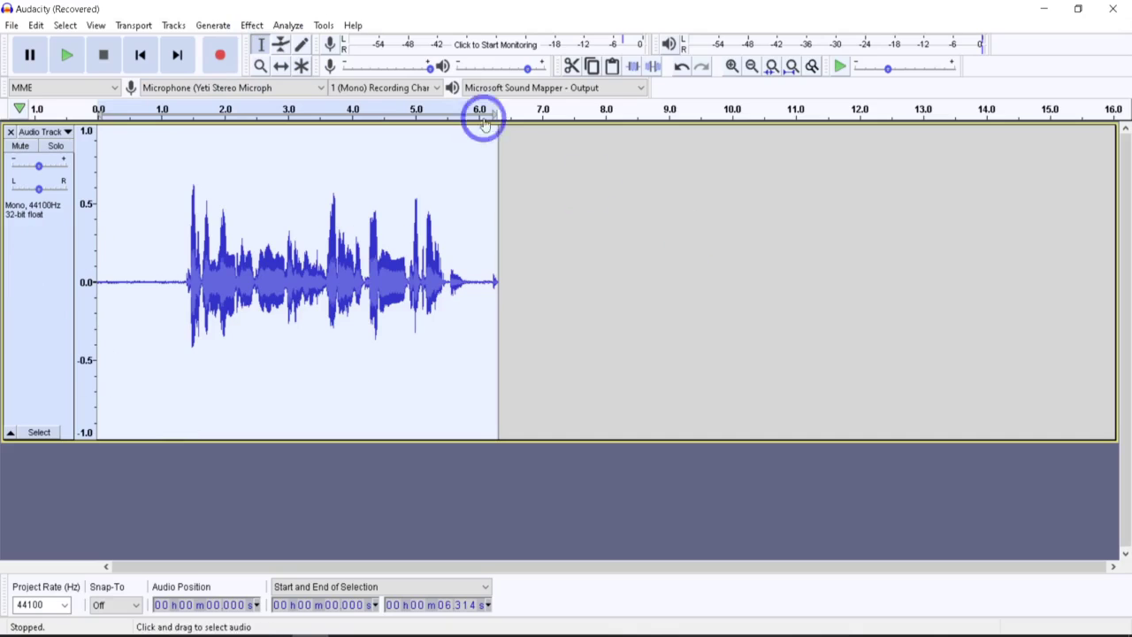
pyautogui.click(253, 26)
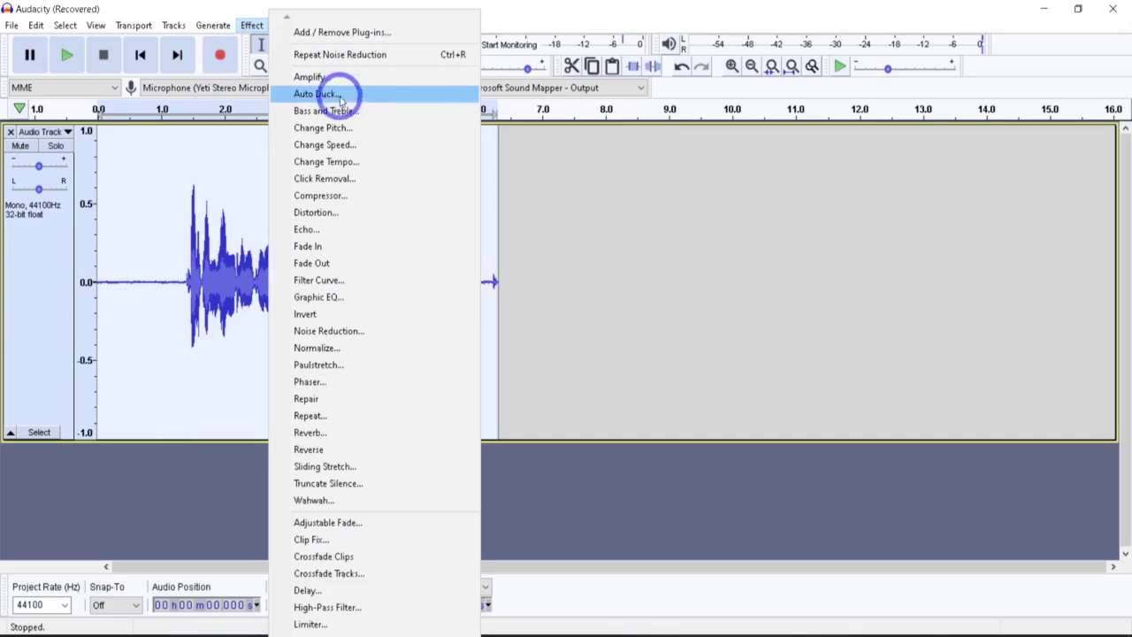
pyautogui.click(331, 330)
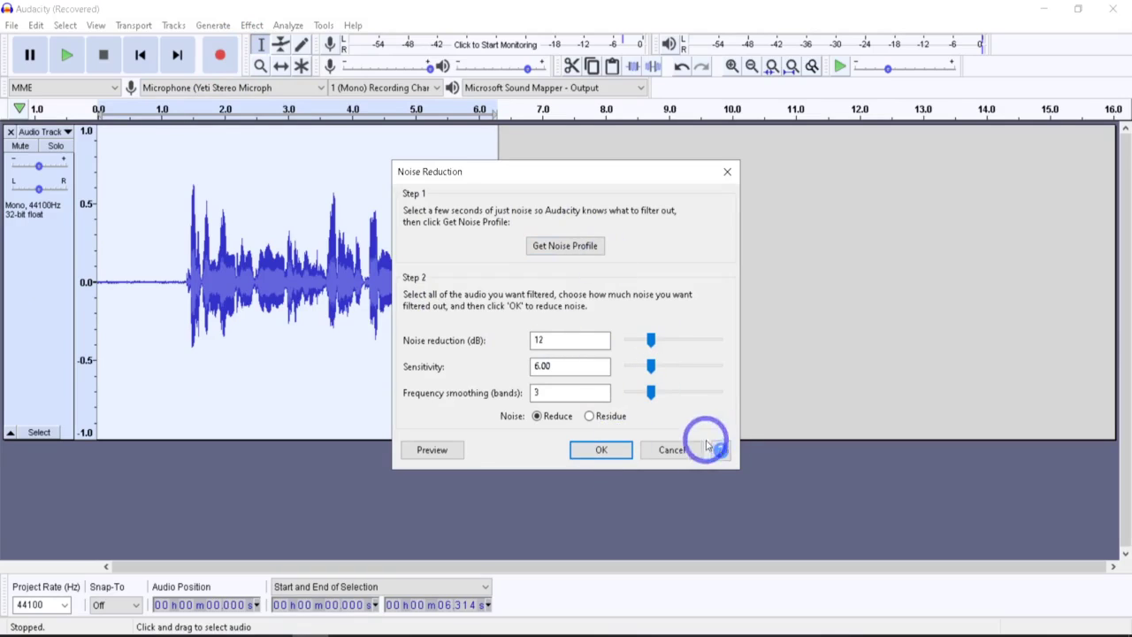
pyautogui.click(603, 453)
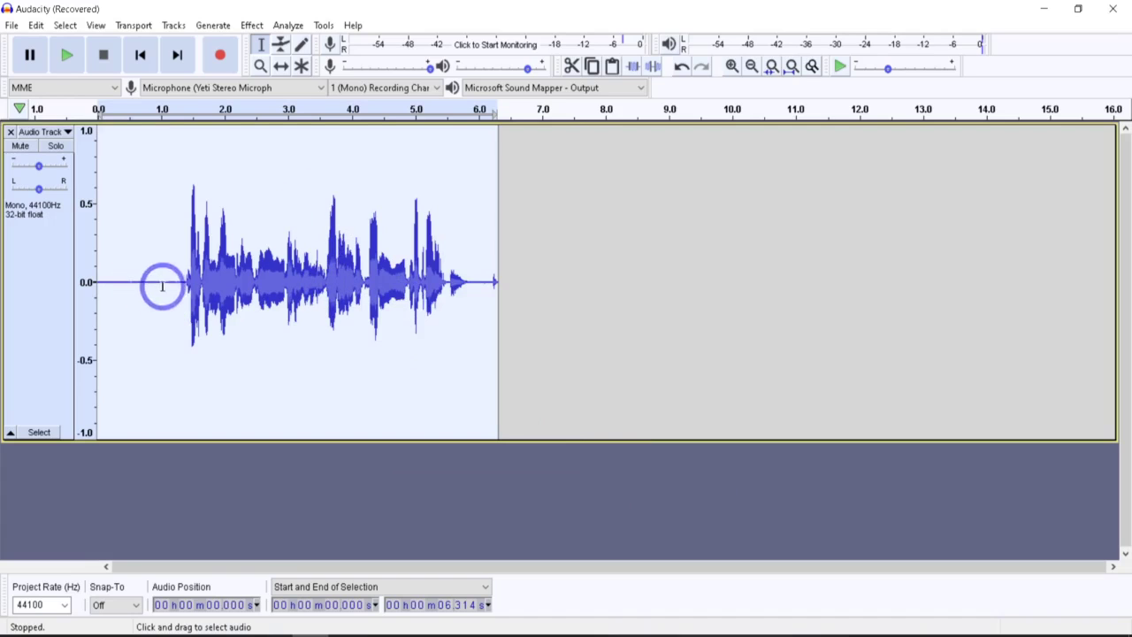
# Step: Delete the end of the recording from 5.968 seconds onward and about the first 1.24 seconds of silence before the speech
pyautogui.moveTo(181, 281); pyautogui.dragTo(86, 280)
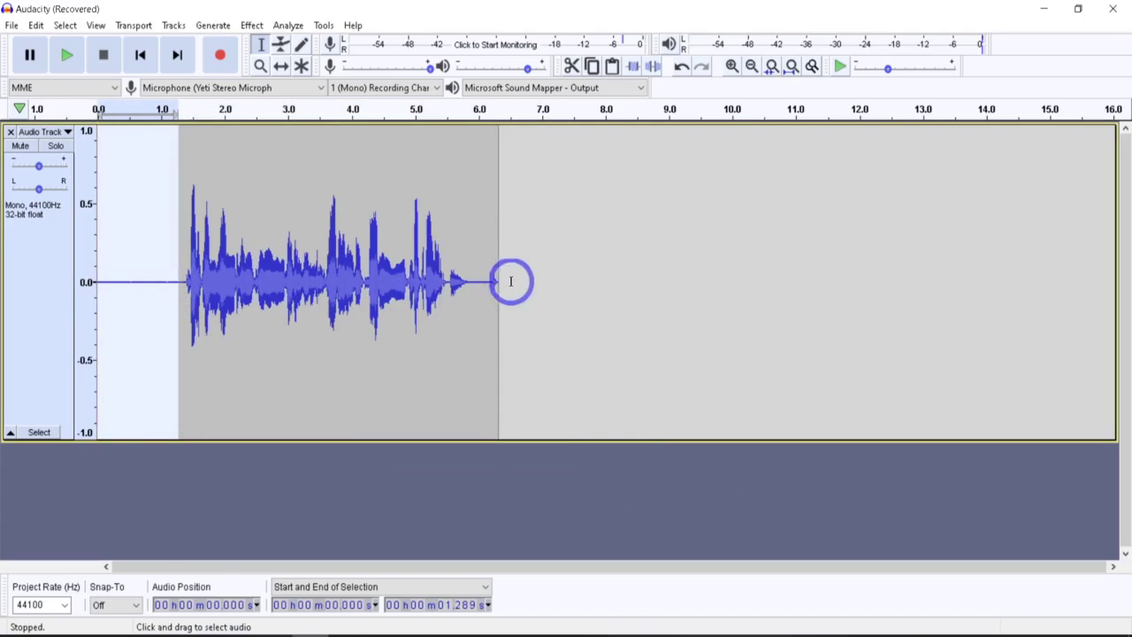
pyautogui.moveTo(476, 281); pyautogui.dragTo(531, 285)
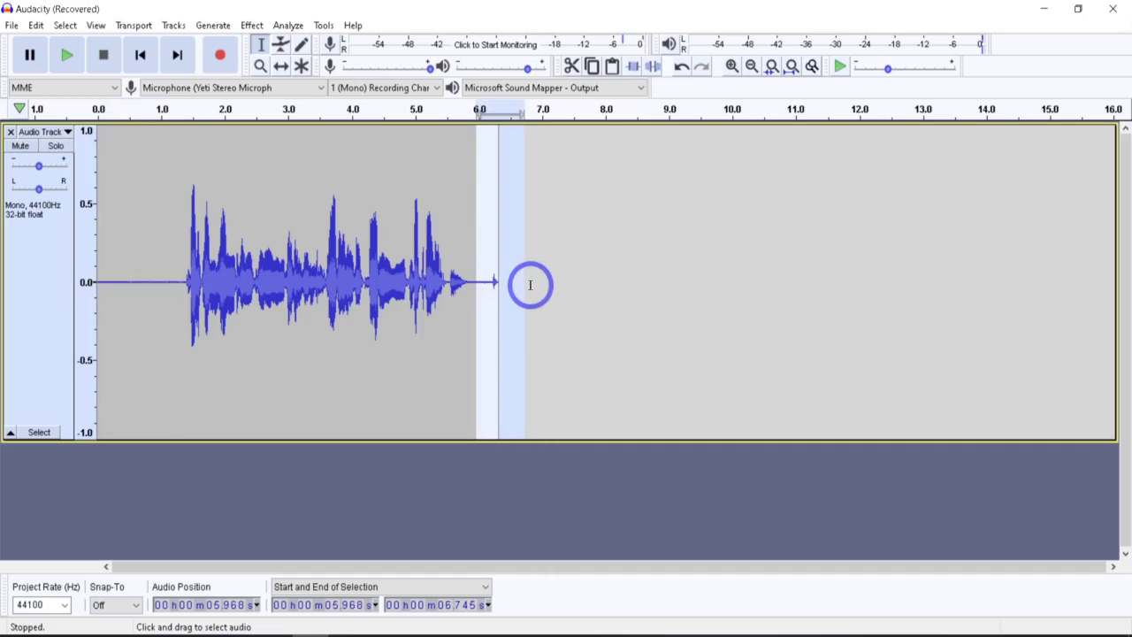
pyautogui.click(176, 281)
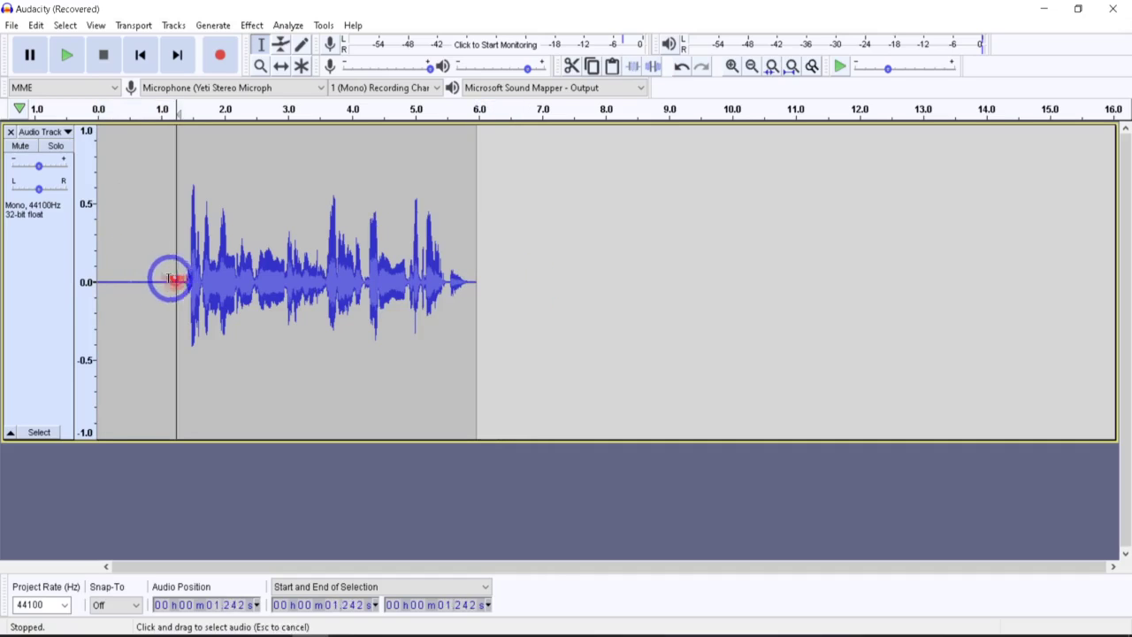
pyautogui.moveTo(176, 281); pyautogui.dragTo(56, 277)
pyautogui.press('Delete')
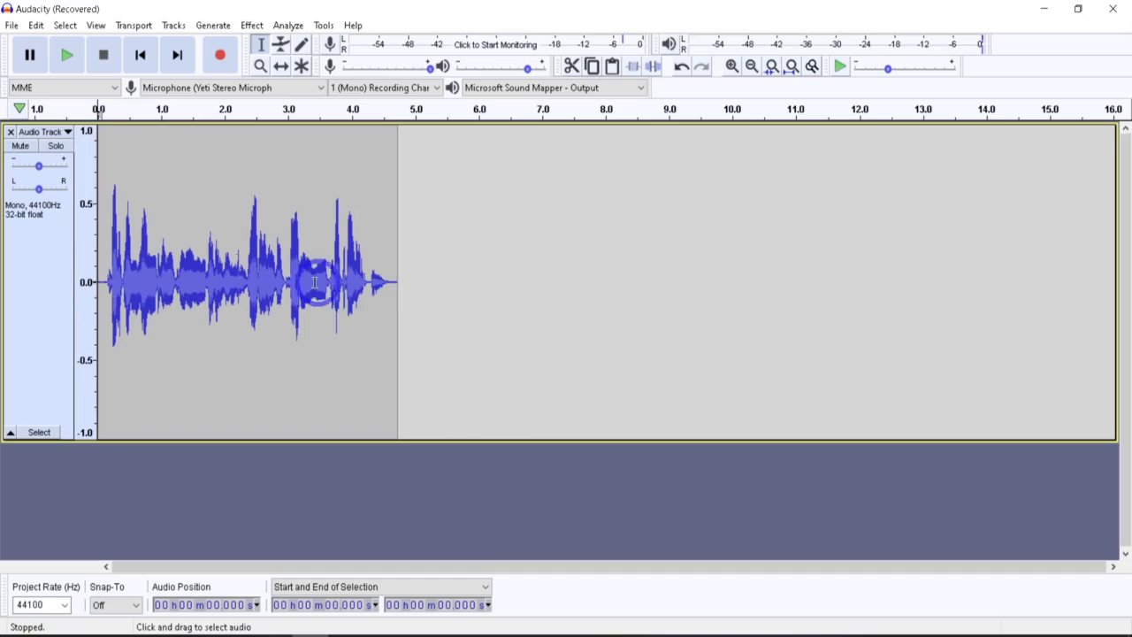
# Step: Open Filter Curve for the whole trimmed clip and raise the bass end to about 10.5 dB and the treble end to about 8.5 dB
pyautogui.click(30, 270)
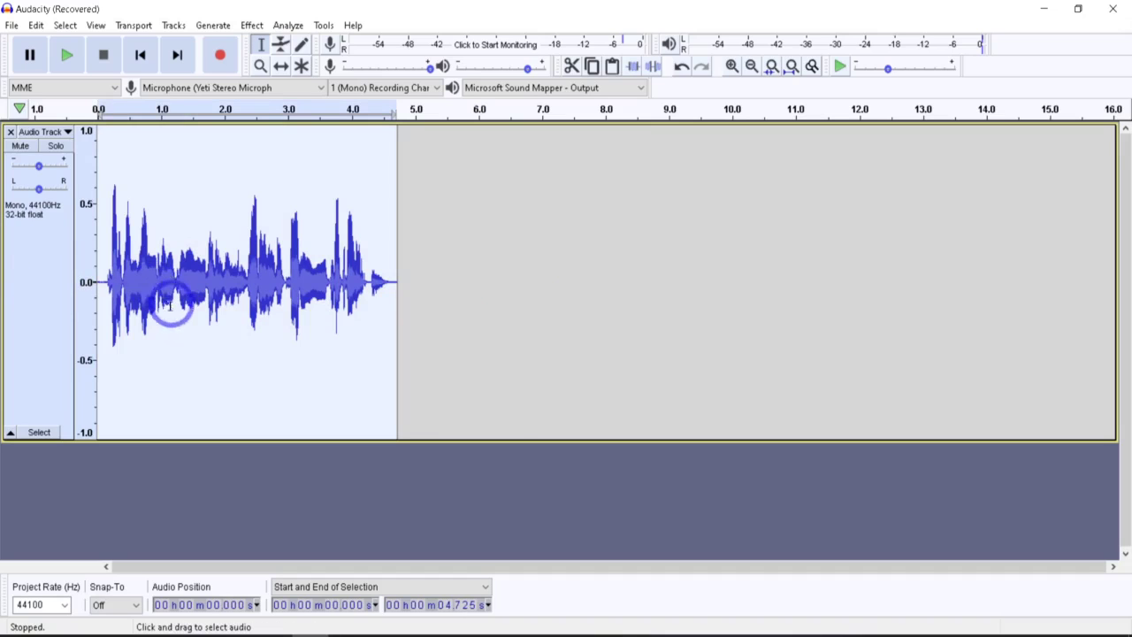
pyautogui.click(253, 25)
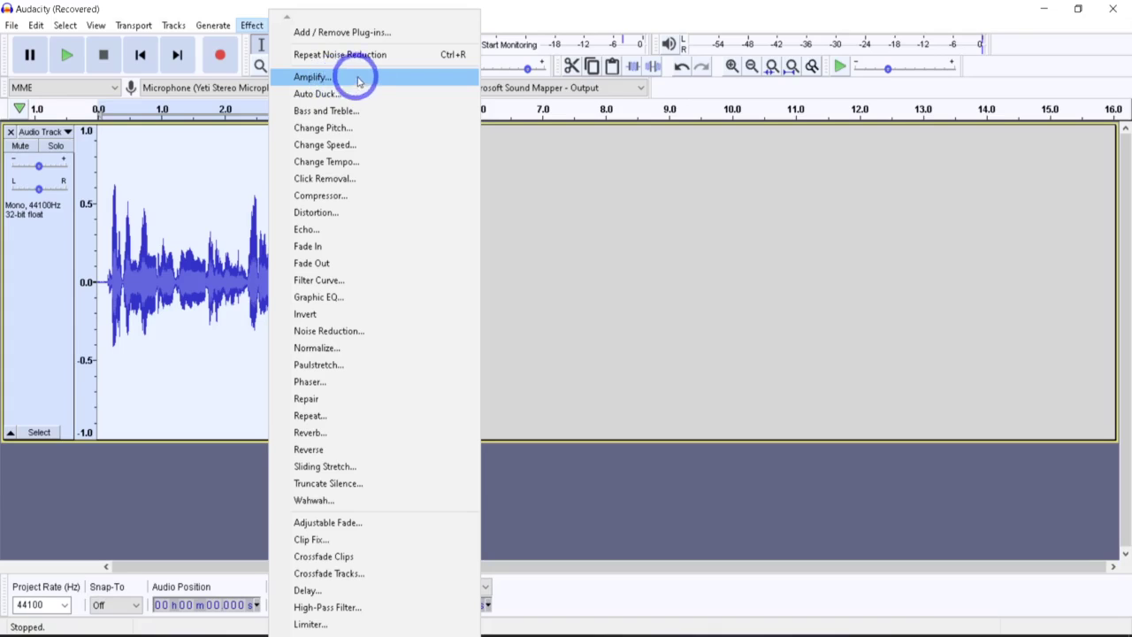
pyautogui.click(342, 286)
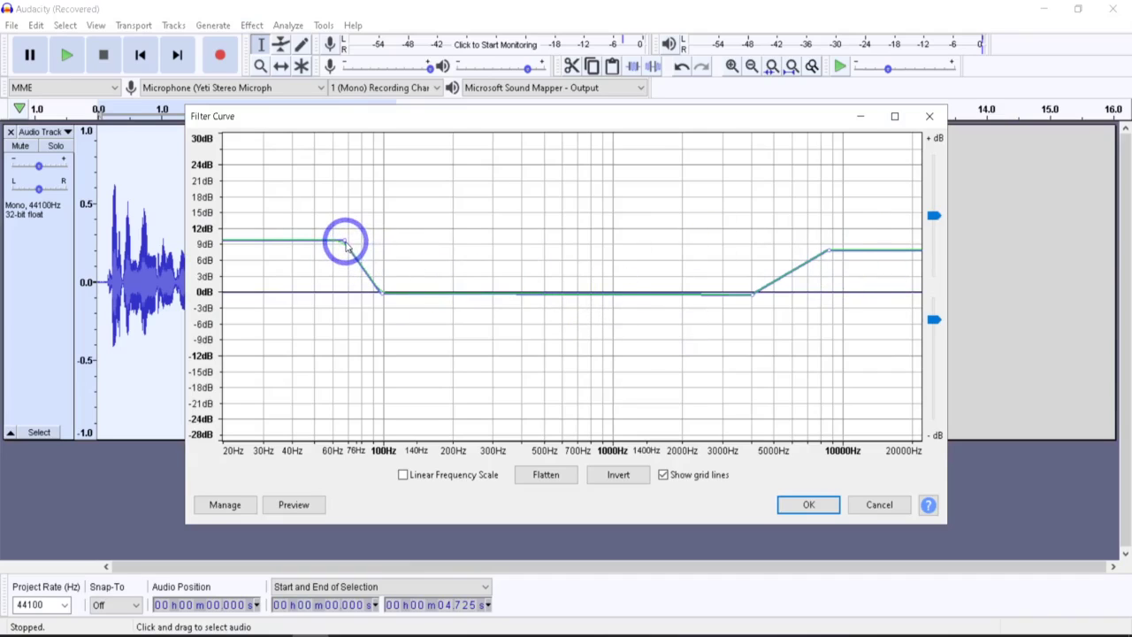
pyautogui.moveTo(345, 241); pyautogui.dragTo(344, 236)
pyautogui.moveTo(834, 252)
pyautogui.mouseDown()
pyautogui.moveTo(831, 240)
pyautogui.moveTo(821, 248)
pyautogui.mouseUp()
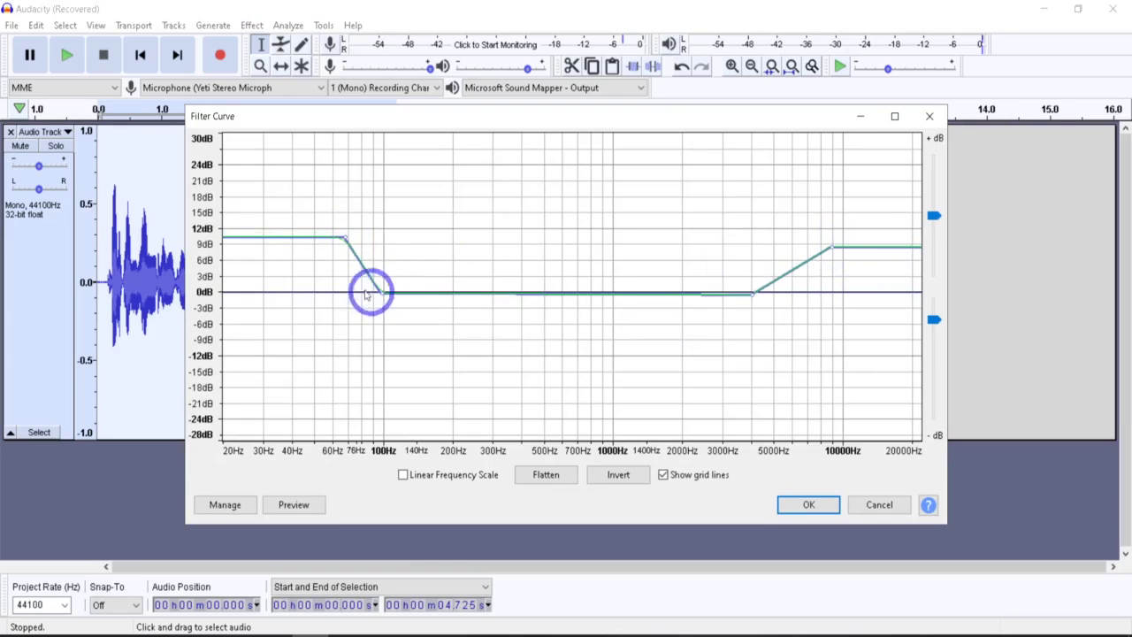
# Step: Smooth the bass slope with a new point near 90 Hz at about 7 dB, raise the 100 Hz point to about 2.5 dB, and apply the curve
pyautogui.moveTo(370, 276)
pyautogui.mouseDown()
pyautogui.moveTo(379, 282)
pyautogui.moveTo(373, 255)
pyautogui.mouseUp()
pyautogui.moveTo(382, 296); pyautogui.dragTo(387, 276)
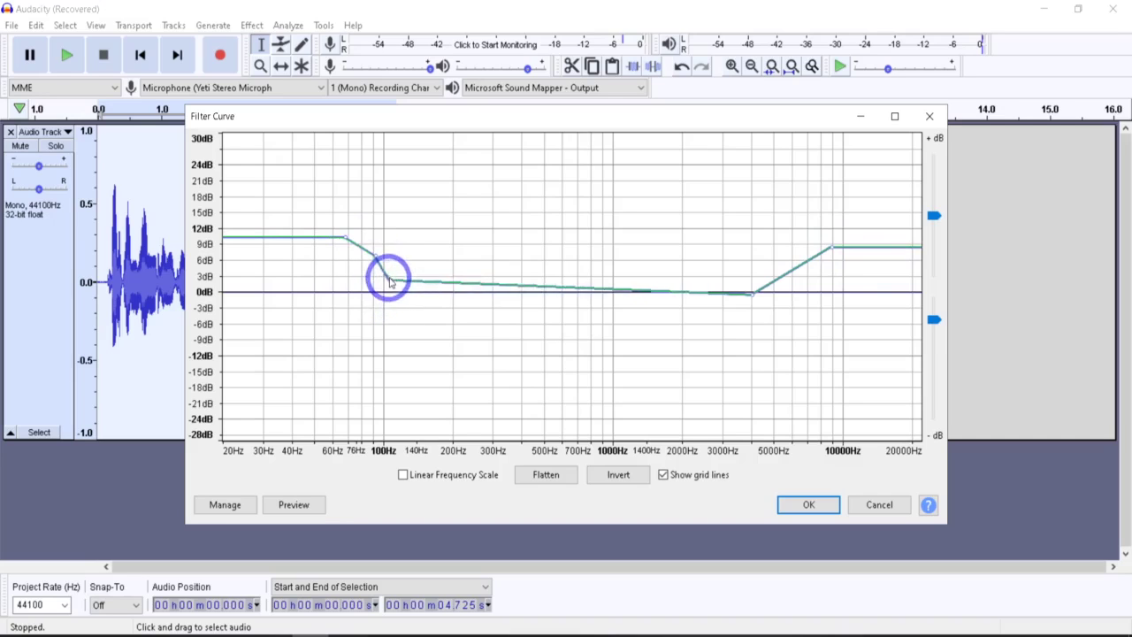
pyautogui.click(807, 504)
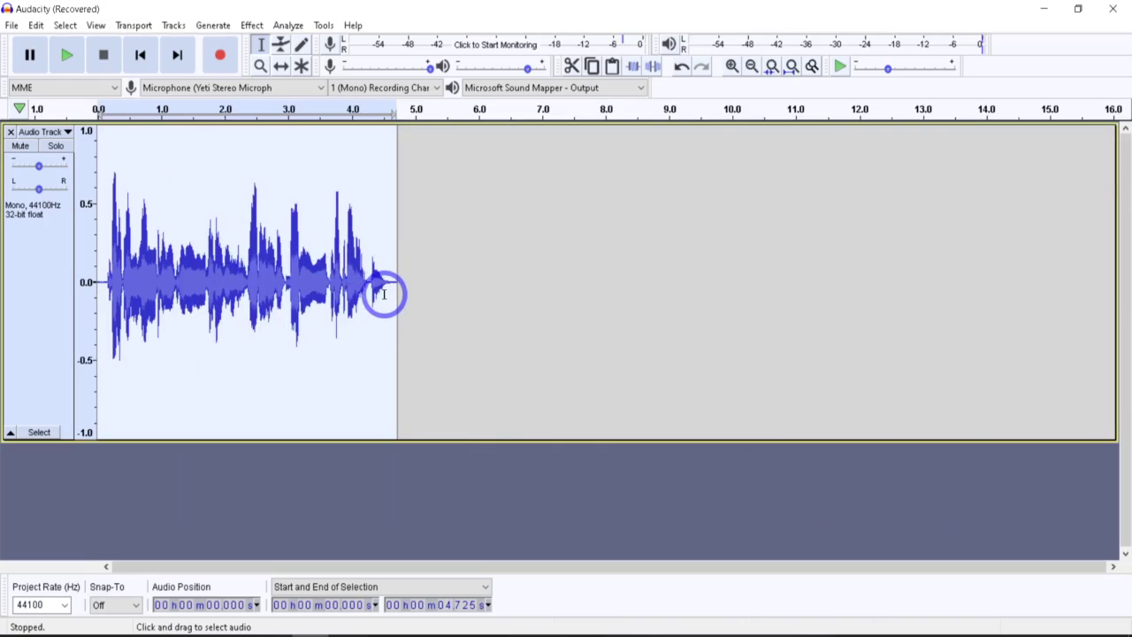
# Step: Normalize the clip's peak amplitude to 0.0 dB with DC offset removal enabled
pyautogui.click(252, 25)
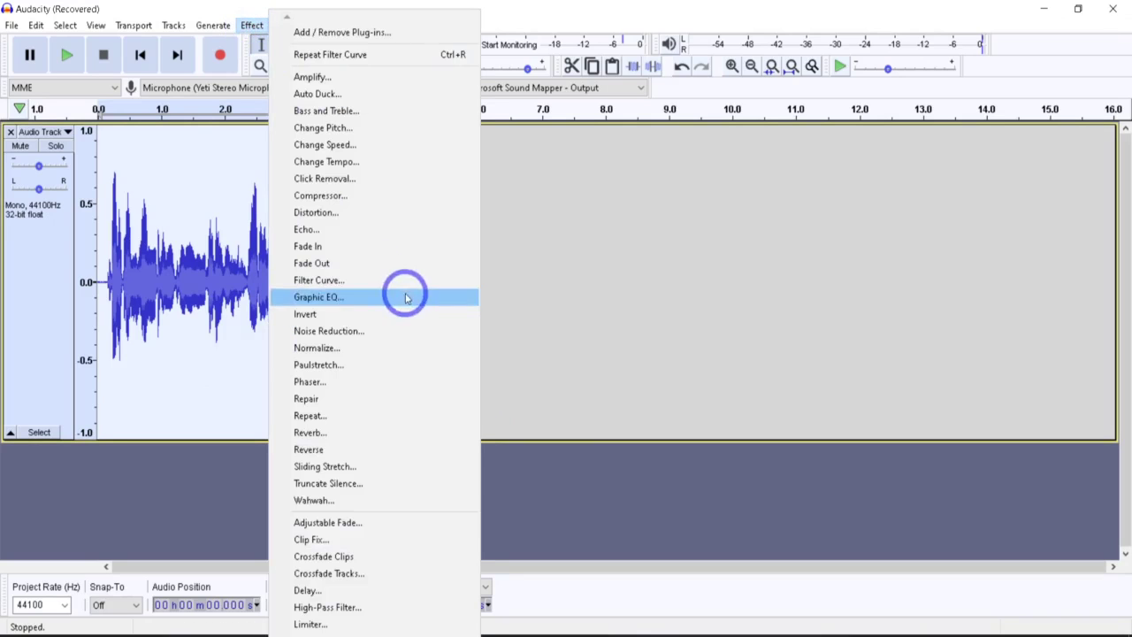
pyautogui.click(352, 348)
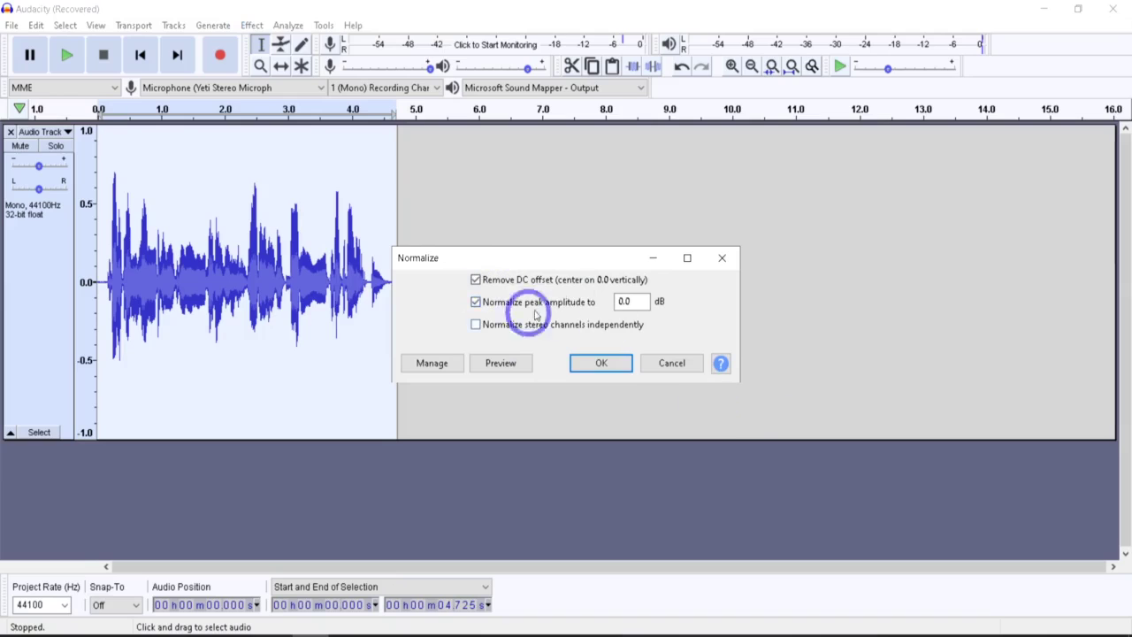
pyautogui.click(601, 363)
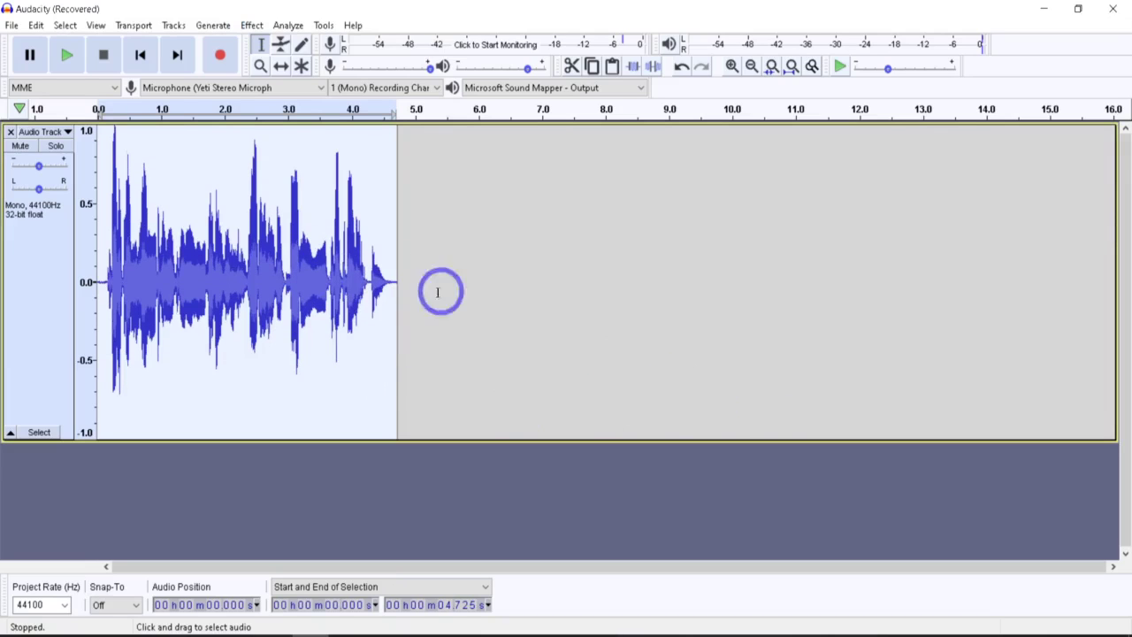
# Step: Compress the clip with a -13 dB threshold, -40 dB noise floor and 3.4:1 ratio, enabling make-up gain for 0 dB
pyautogui.click(254, 25)
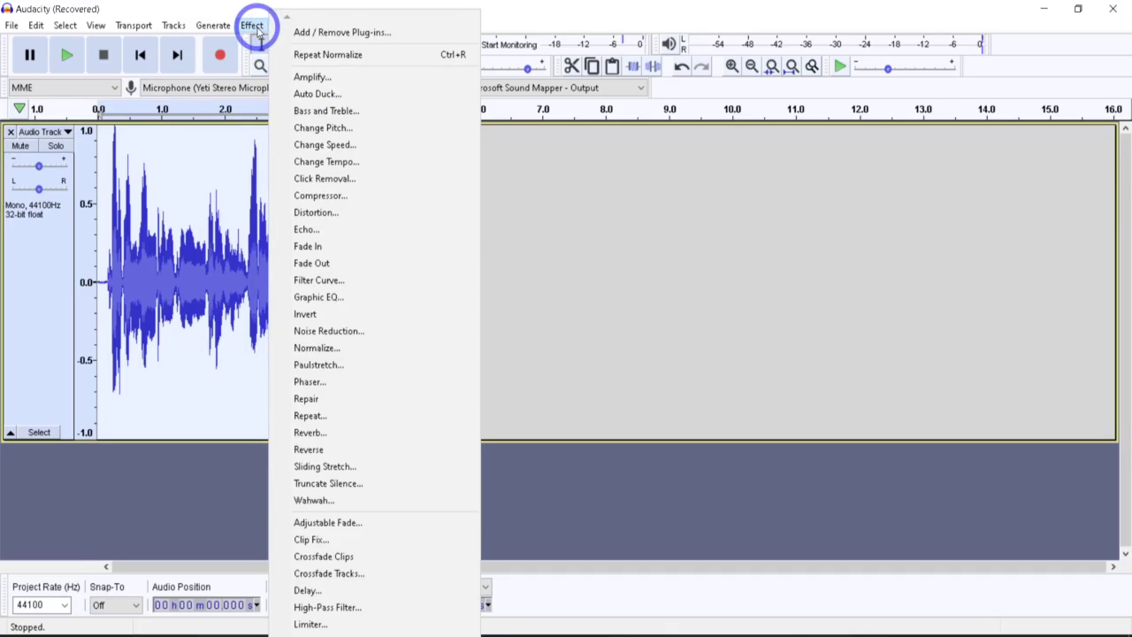
pyautogui.click(371, 203)
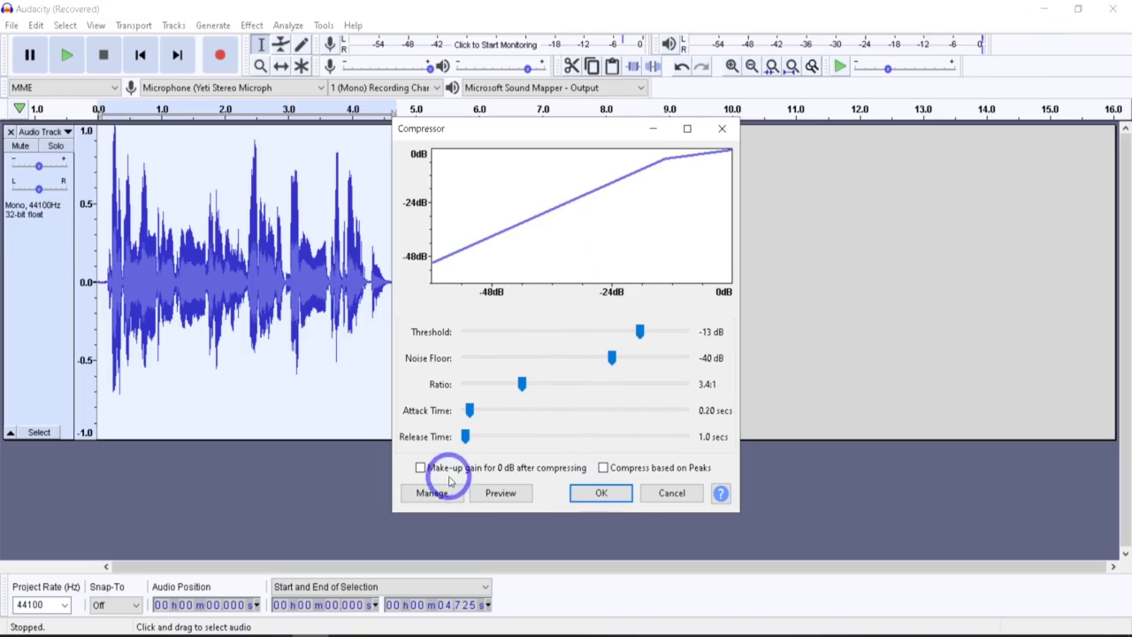
pyautogui.click(420, 468)
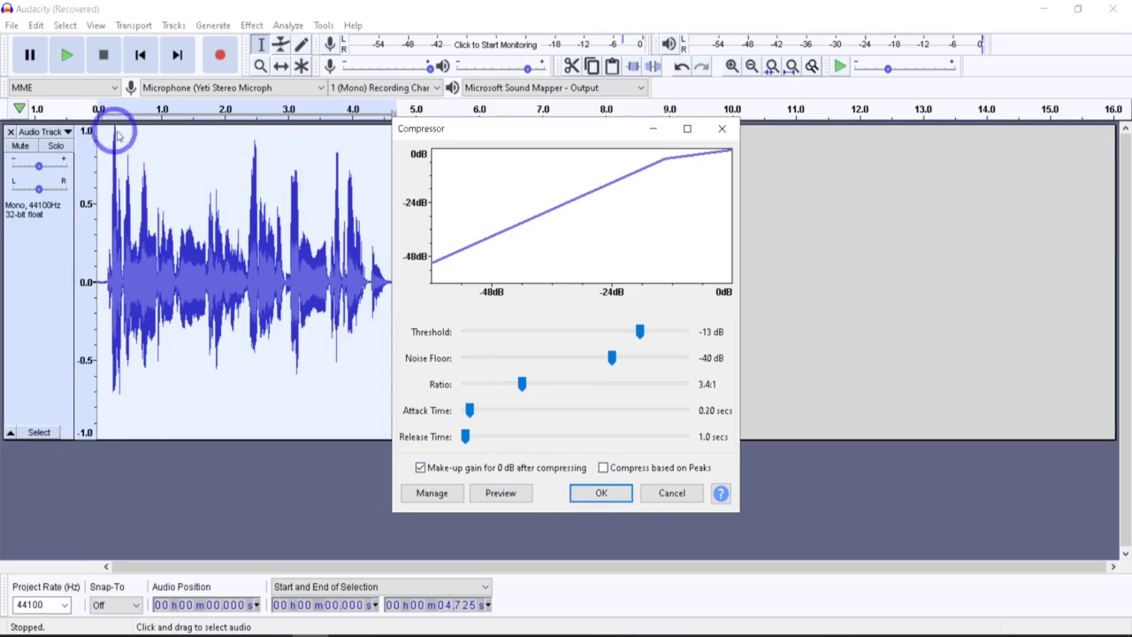
pyautogui.click(602, 492)
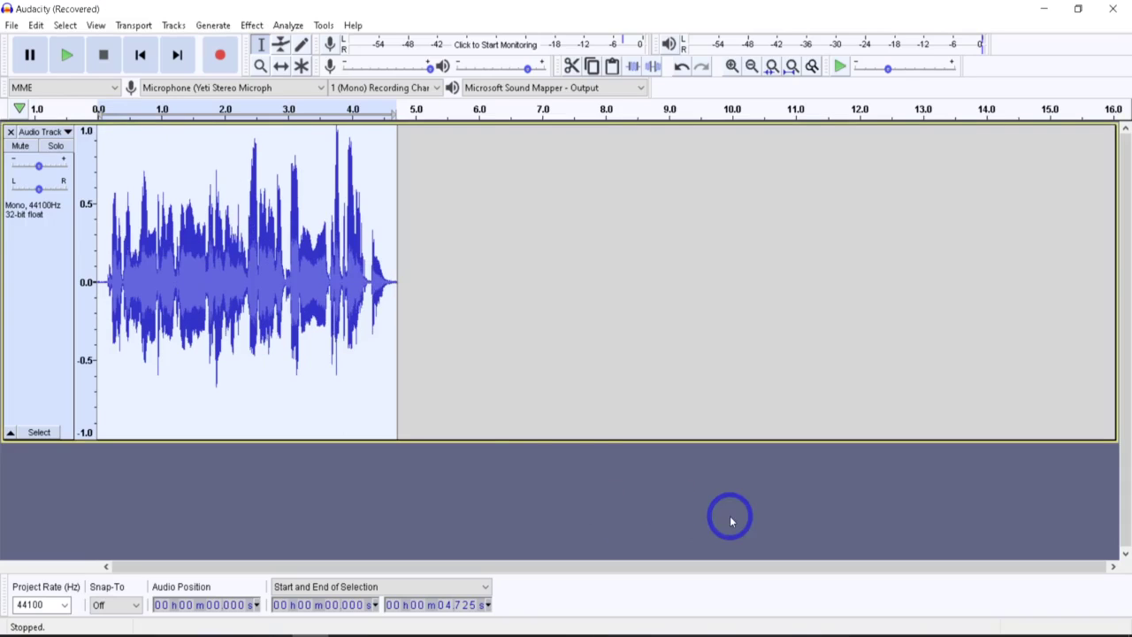